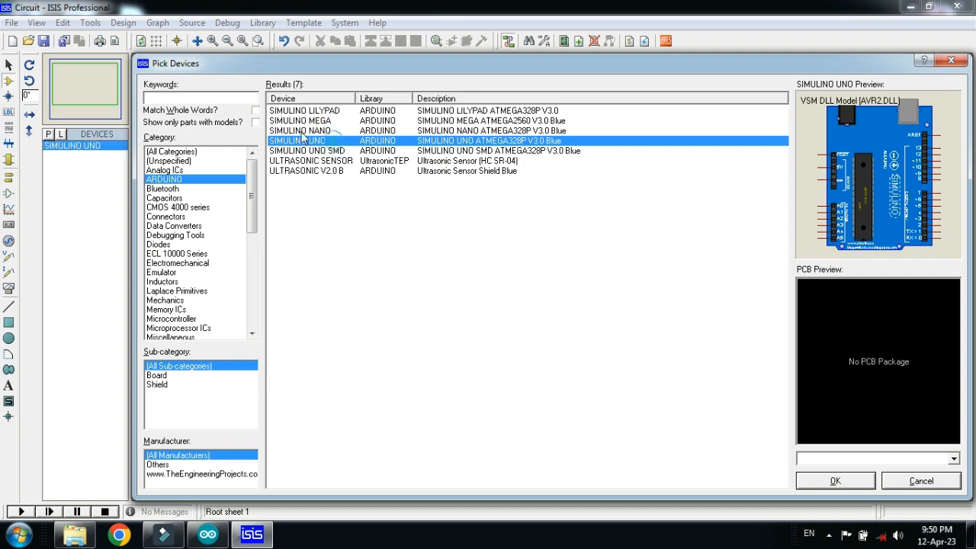
- Search the device library for "lcd" and add the LM044L 20x4 alphanumeric LCD to the device list
{"action": "left_click", "coordinate": [197, 98]}
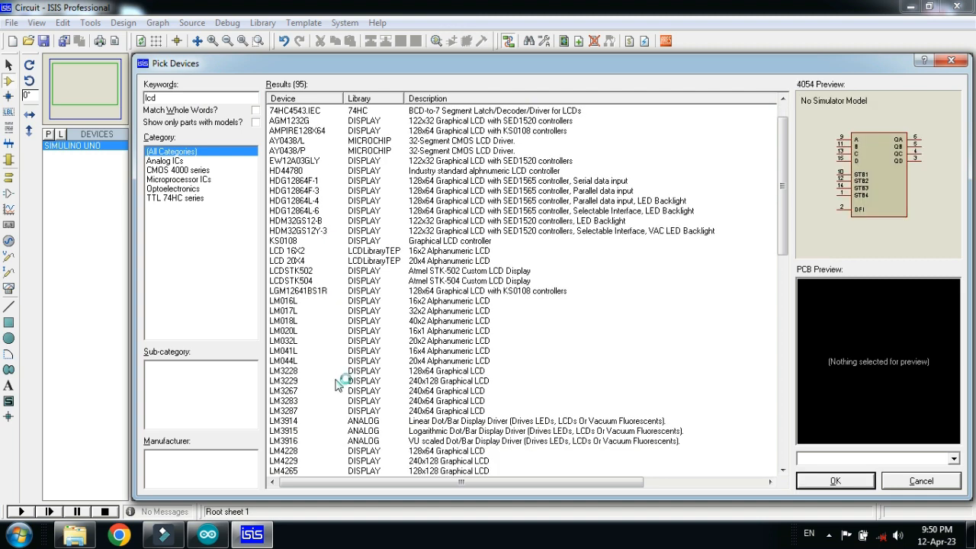
{"action": "scroll", "coordinate": [332, 370], "scroll_direction": "down", "scroll_amount": 3}
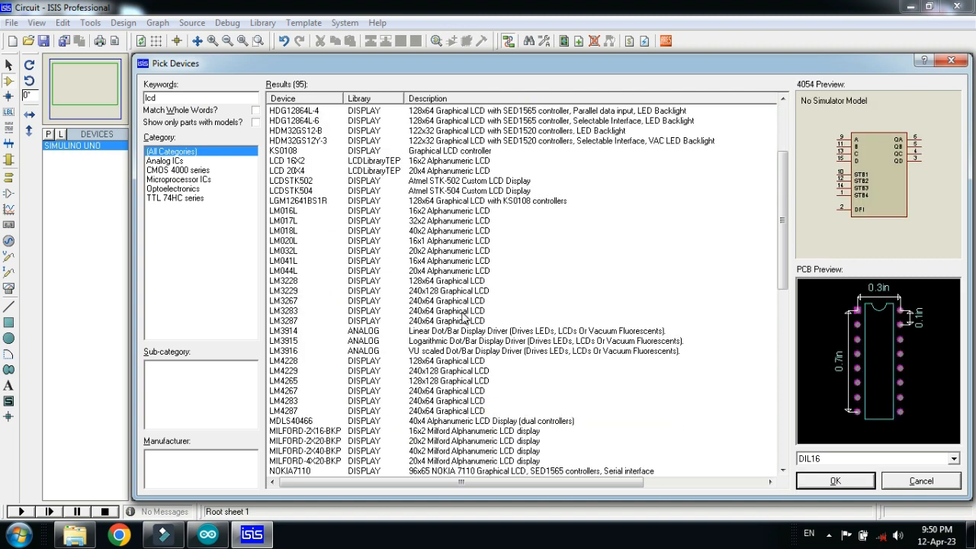
{"action": "left_click", "coordinate": [431, 271]}
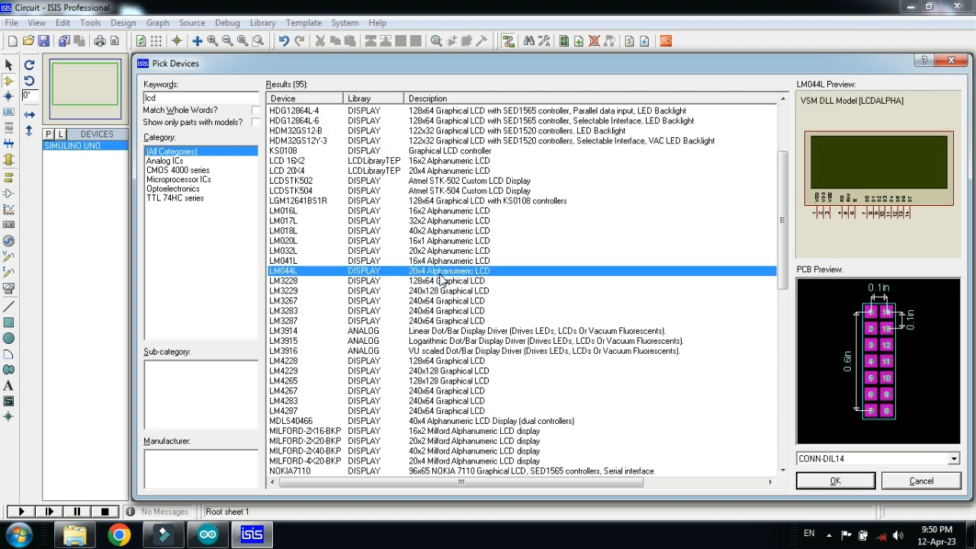
- Search the device library for "acs712" and add the ACS712ELCTR-30A-T current sensor to the device list
{"action": "double_click", "coordinate": [196, 98]}
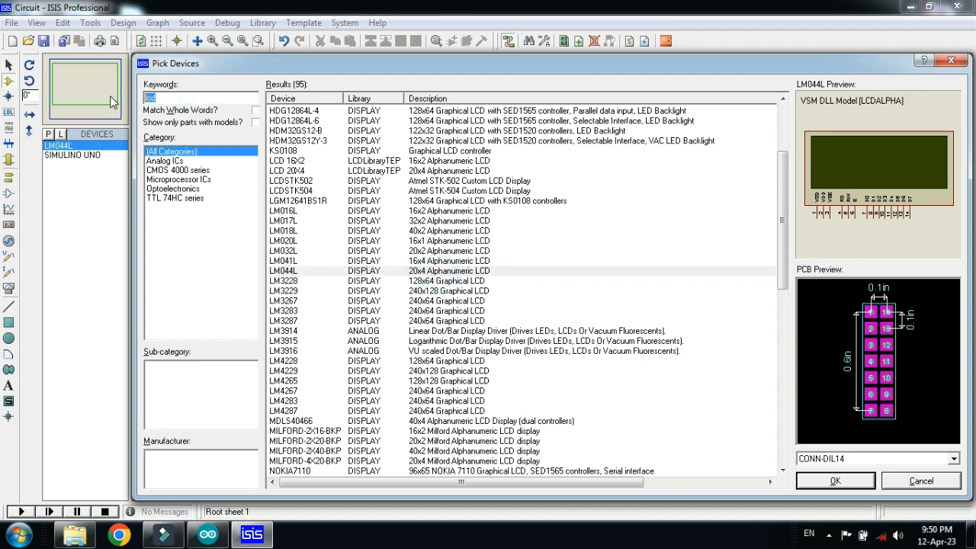
{"action": "type", "text": "a"}
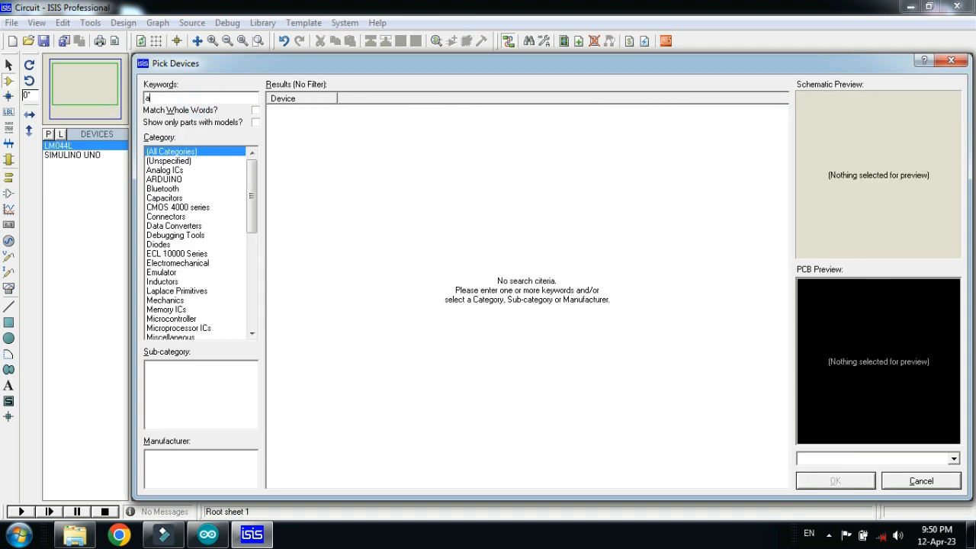
{"action": "type", "text": "cs712"}
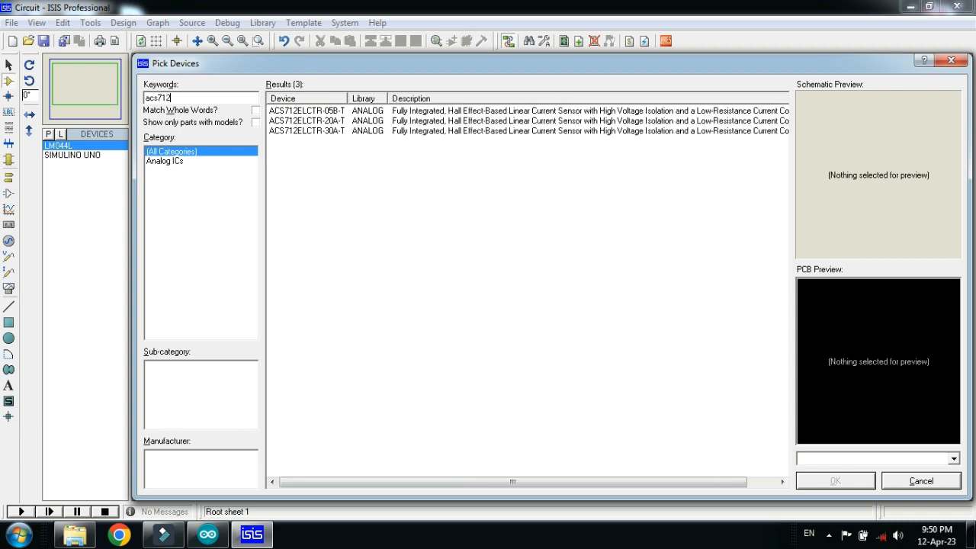
{"action": "left_click", "coordinate": [324, 113]}
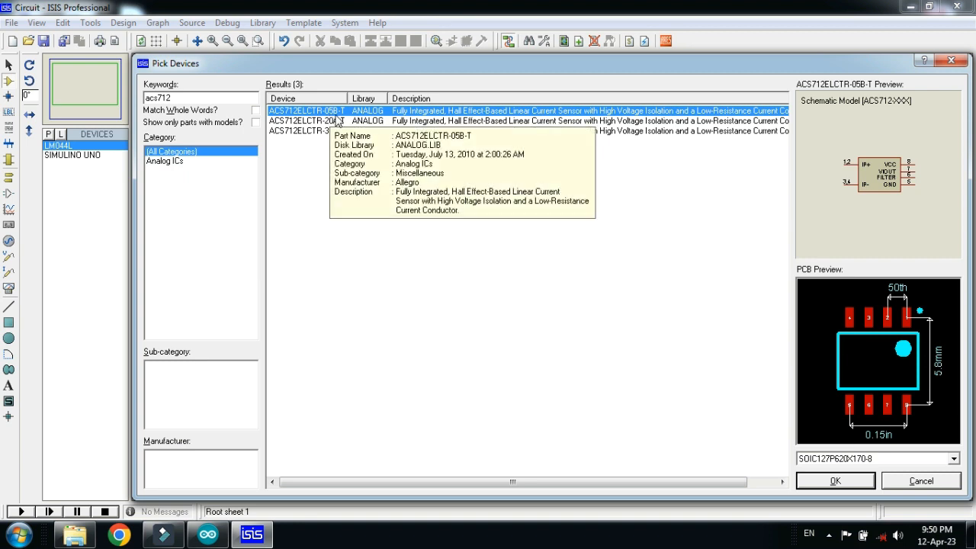
{"action": "left_click", "coordinate": [343, 122]}
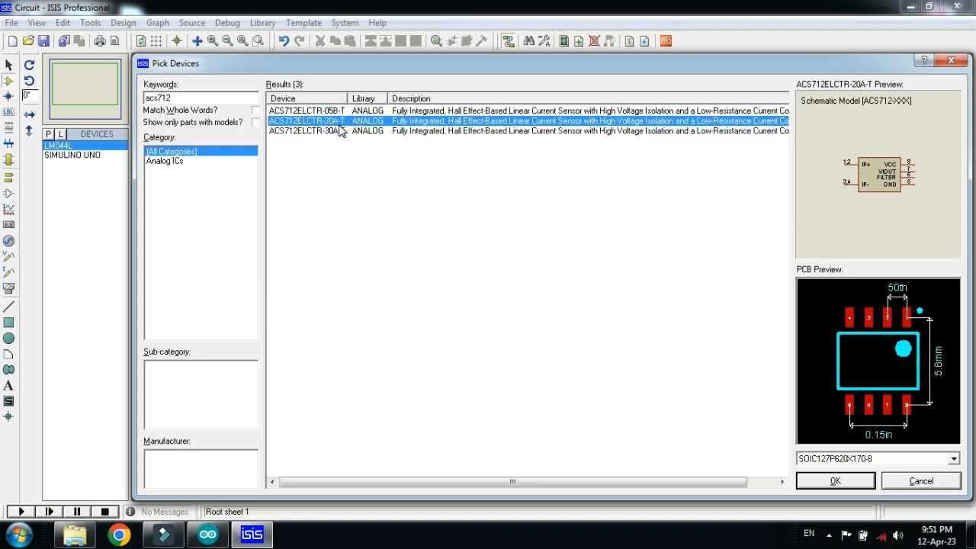
{"action": "left_click", "coordinate": [305, 131]}
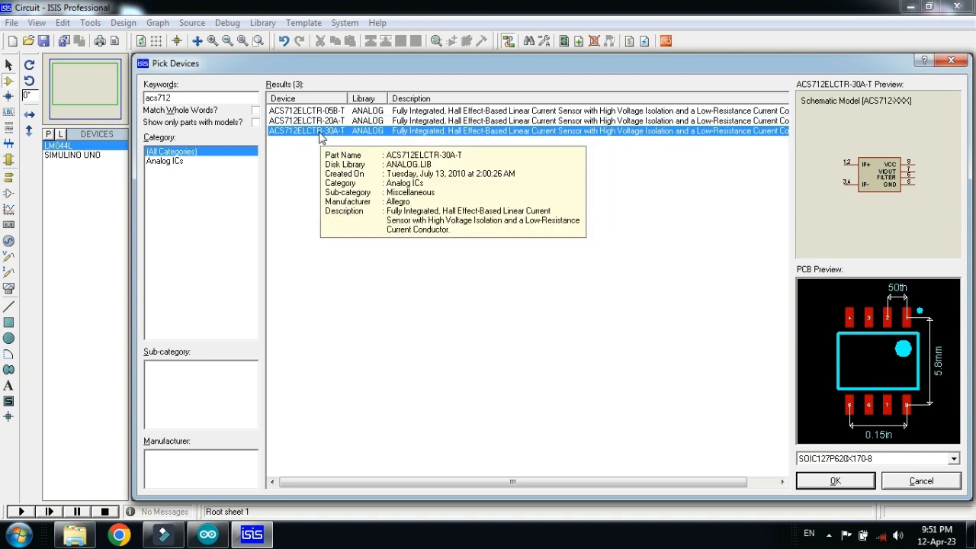
{"action": "double_click", "coordinate": [324, 132]}
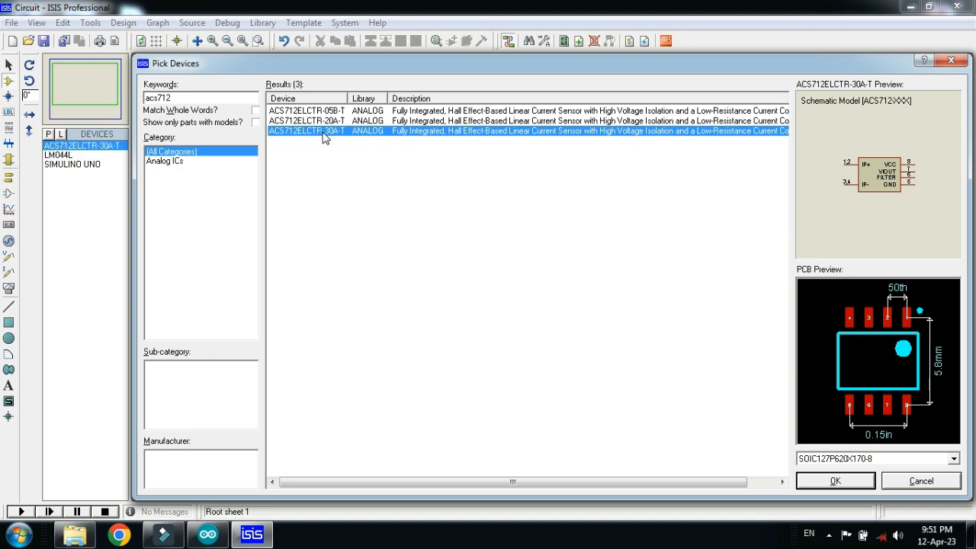
- Add the generic resistor RES and the SOLAR PANEL from the SolarPanelTEP library to the device list, and finish picking devices
{"action": "left_click_drag", "start_coordinate": [192, 100], "coordinate": [136, 99]}
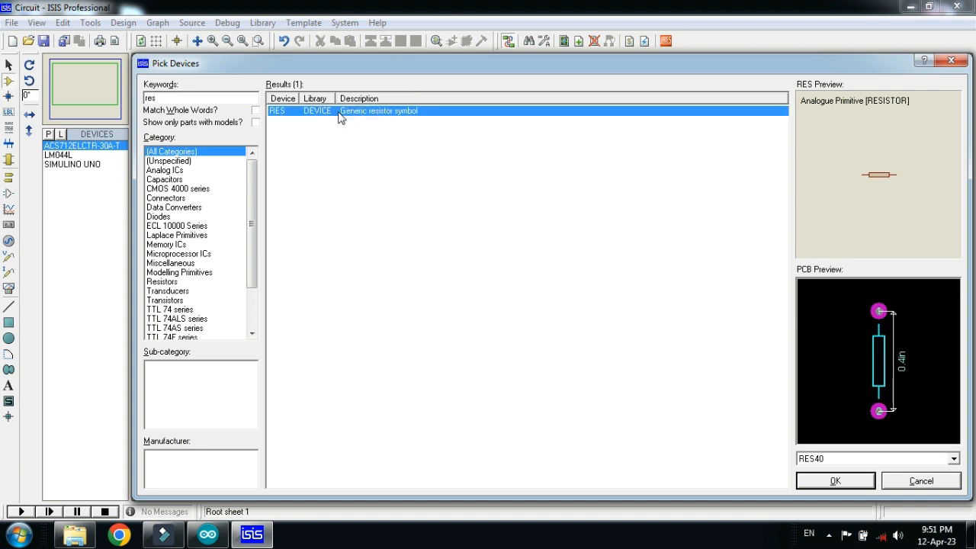
{"action": "double_click", "coordinate": [338, 112]}
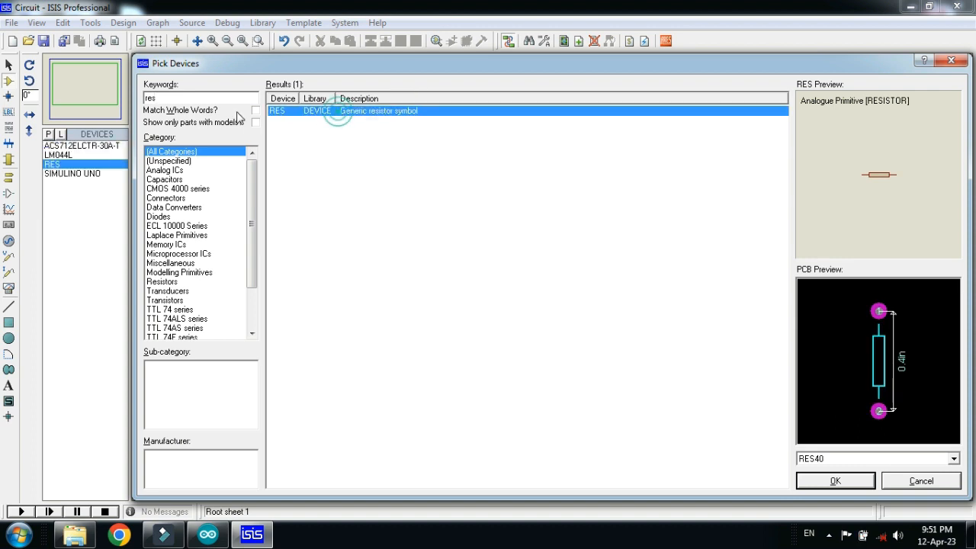
{"action": "double_click", "coordinate": [207, 95]}
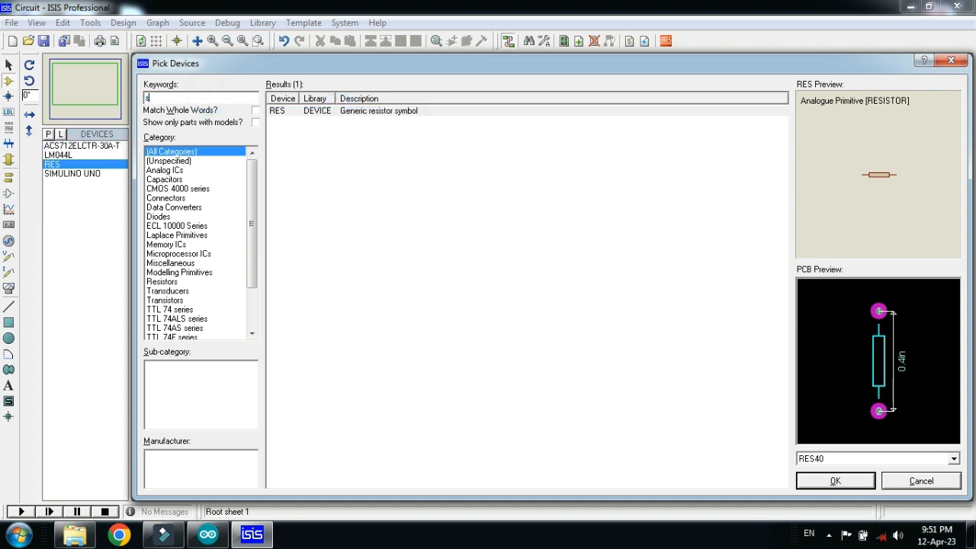
{"action": "type", "text": "solar"}
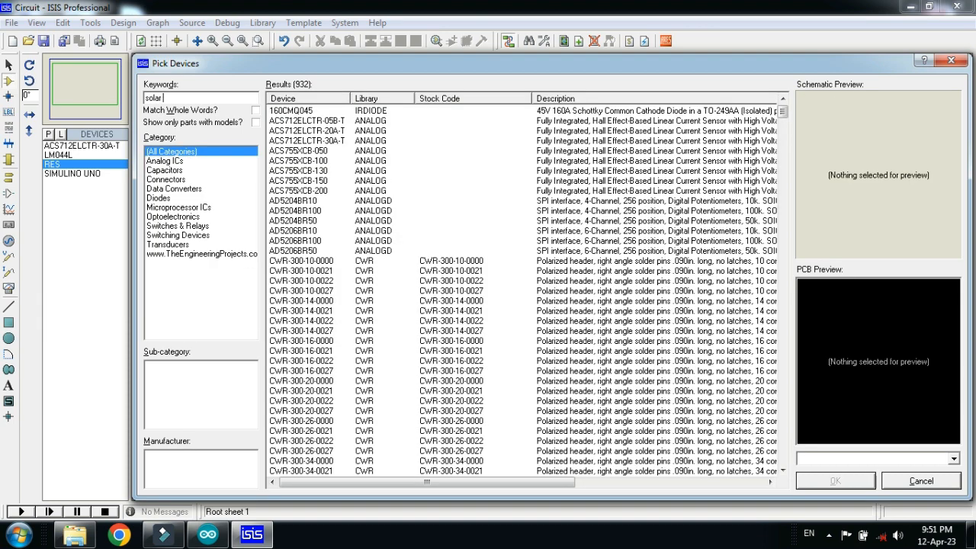
{"action": "type", "text": " pan"}
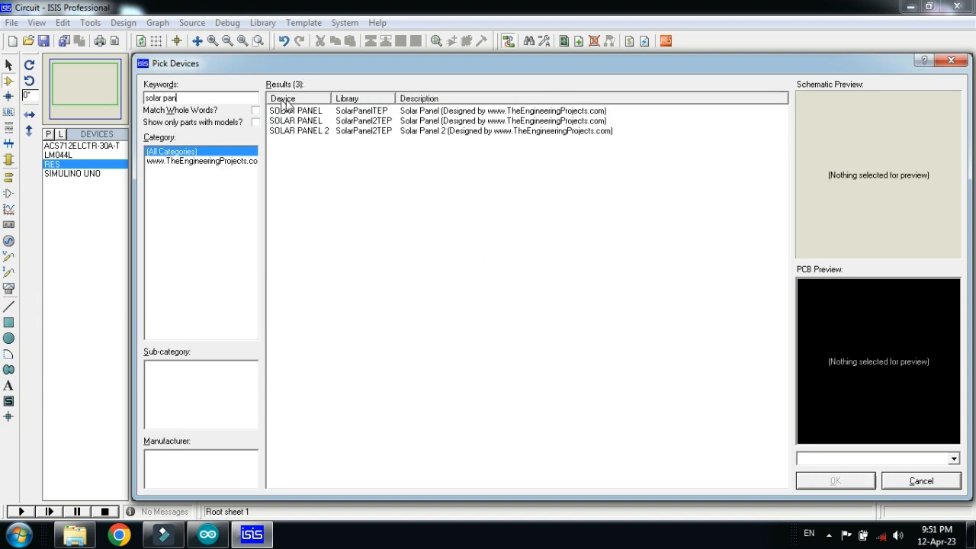
{"action": "left_click", "coordinate": [309, 112]}
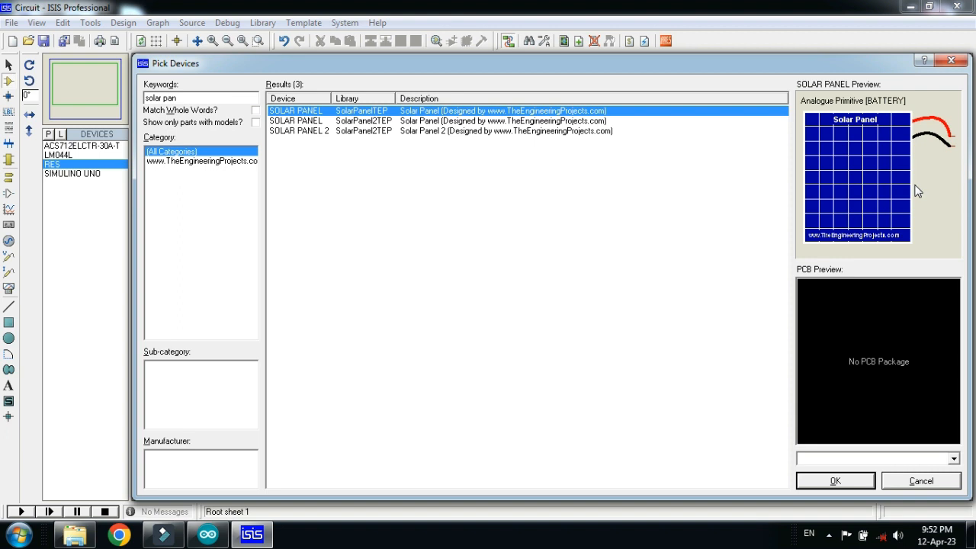
{"action": "double_click", "coordinate": [349, 113]}
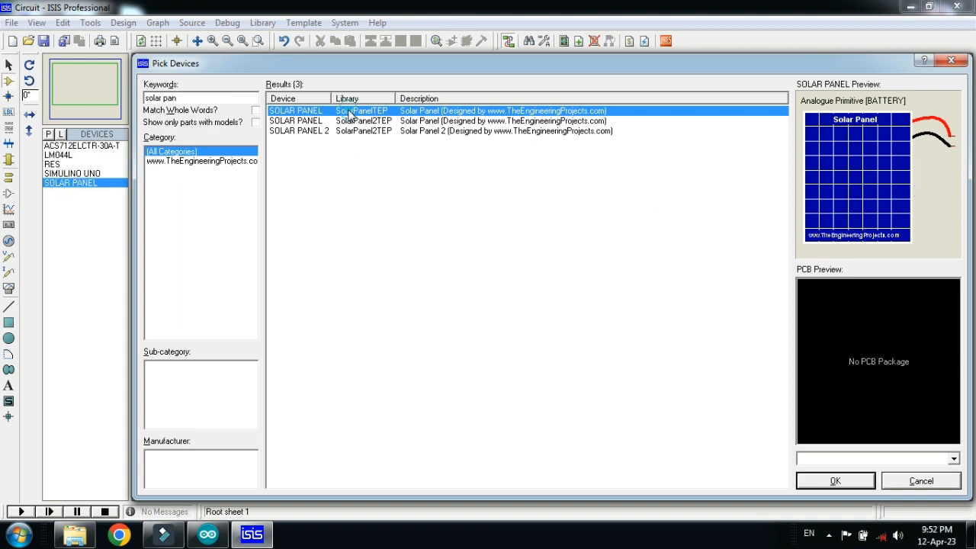
{"action": "left_click", "coordinate": [834, 481]}
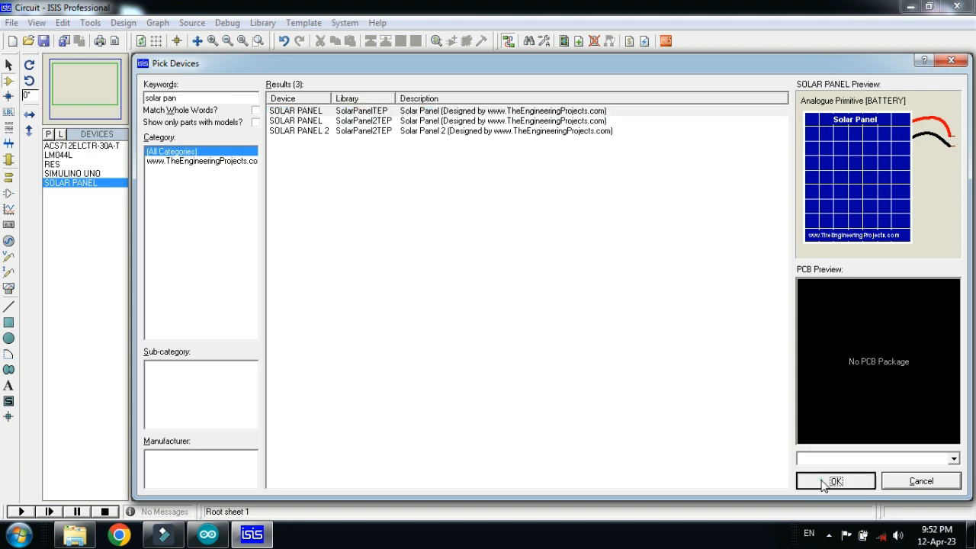
- Place the solar panel at the sheet's left edge and the ACS712ELCTR-30A-T sensor to the right of its leads
{"action": "scroll", "coordinate": [561, 329], "scroll_direction": "down", "scroll_amount": 2}
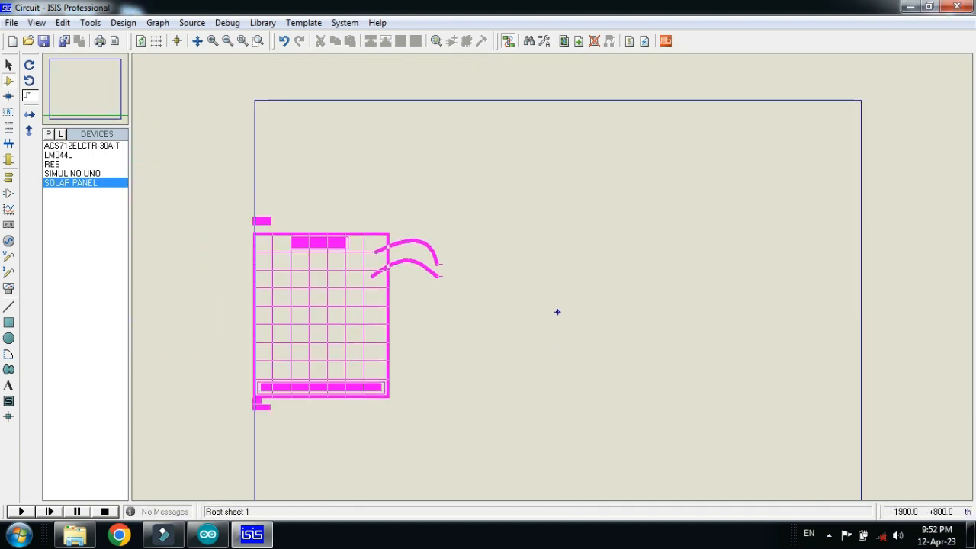
{"action": "left_click", "coordinate": [557, 310]}
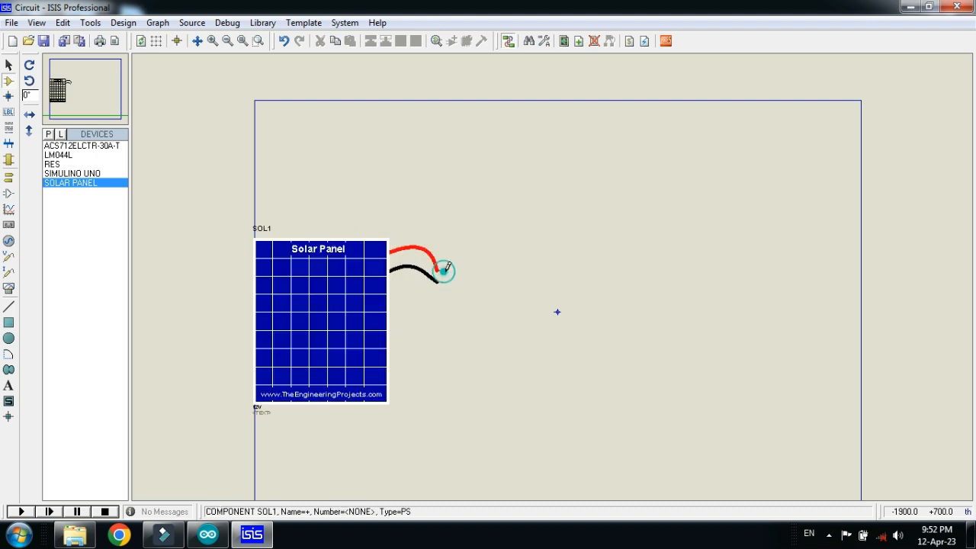
{"action": "scroll", "coordinate": [557, 309], "scroll_direction": "up", "scroll_amount": 1}
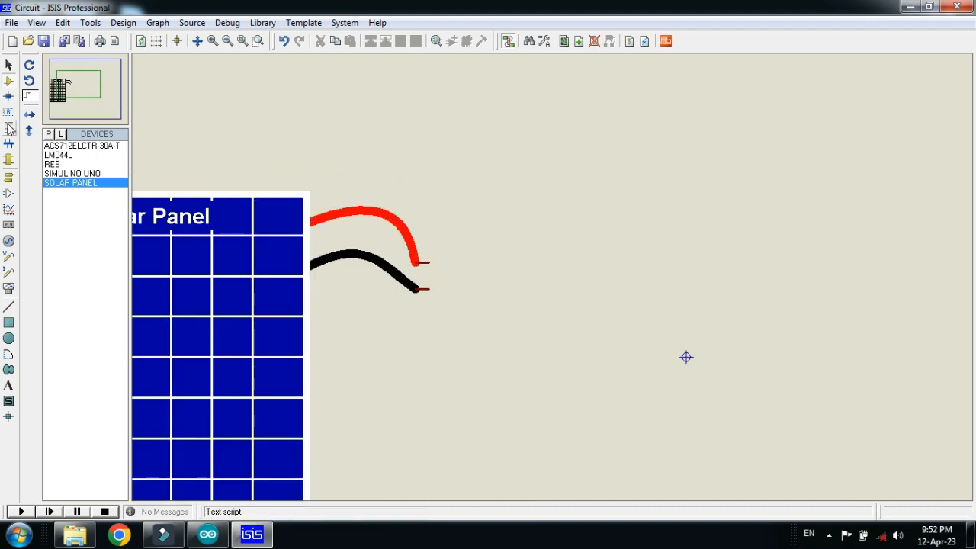
{"action": "left_click", "coordinate": [64, 145]}
{"action": "left_click", "coordinate": [492, 200]}
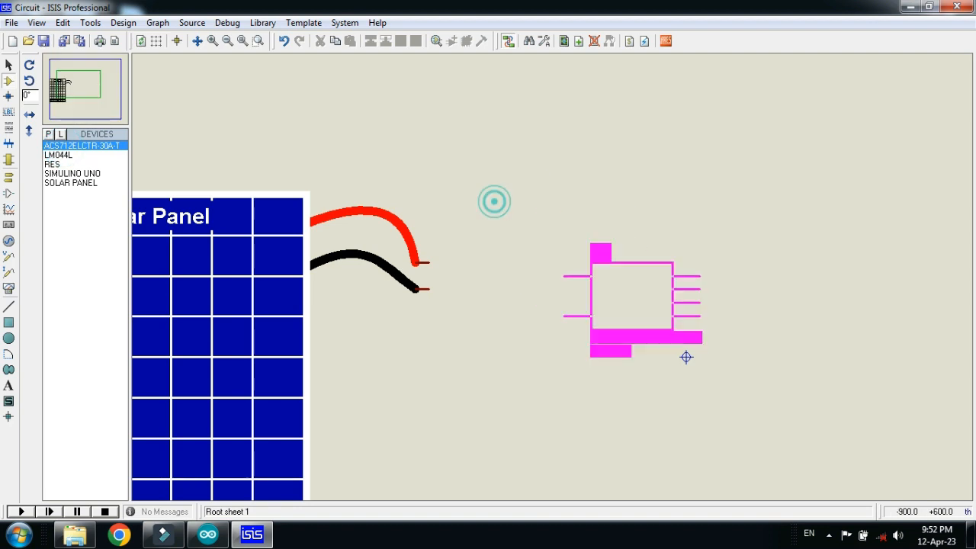
{"action": "left_click", "coordinate": [578, 282]}
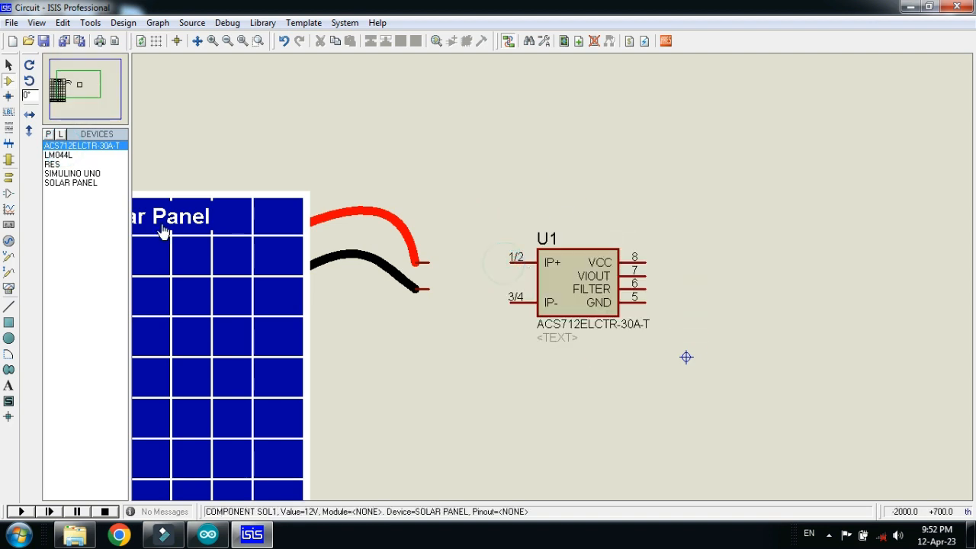
- Place a DC ammeter instrument above the gap between the solar panel's leads and the current sensor
{"action": "left_click", "coordinate": [11, 290]}
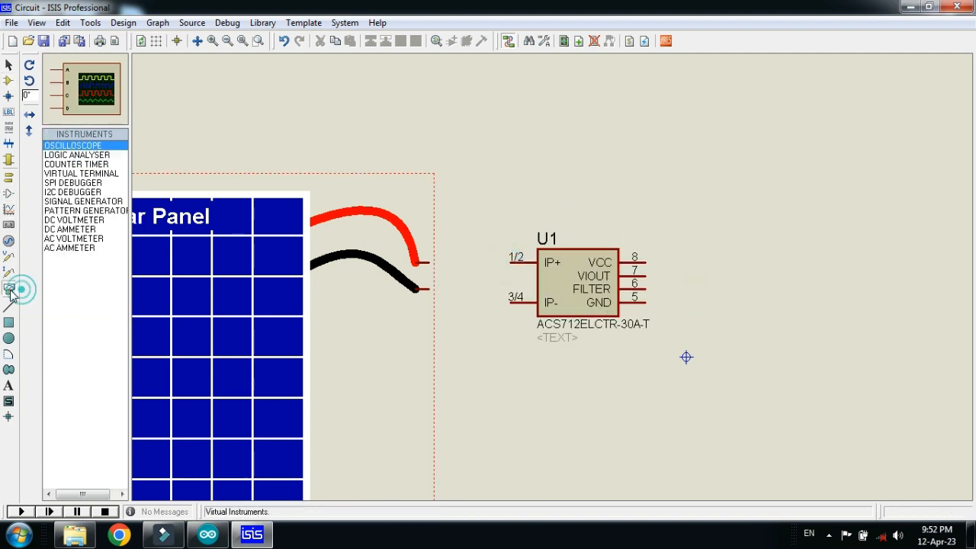
{"action": "left_click", "coordinate": [64, 229]}
{"action": "left_click", "coordinate": [457, 211]}
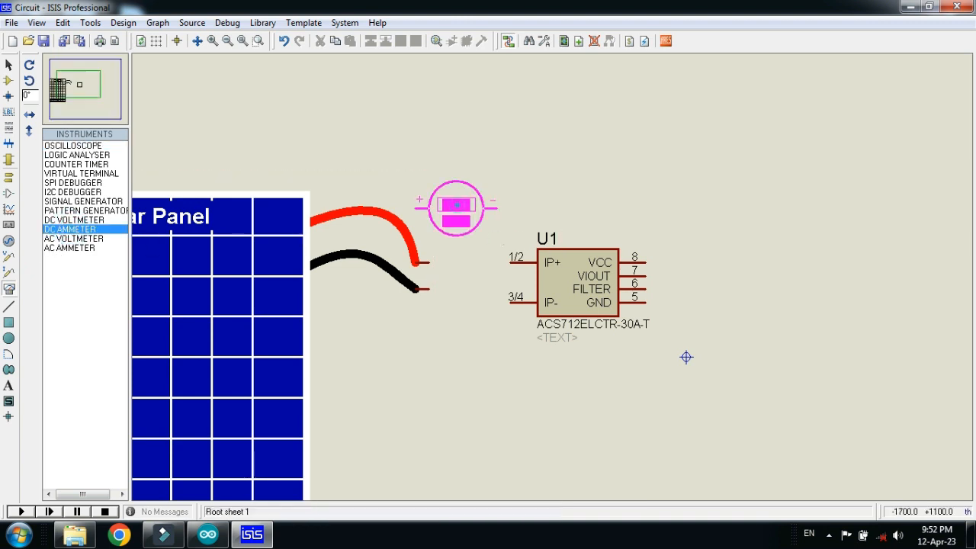
{"action": "left_click", "coordinate": [466, 210]}
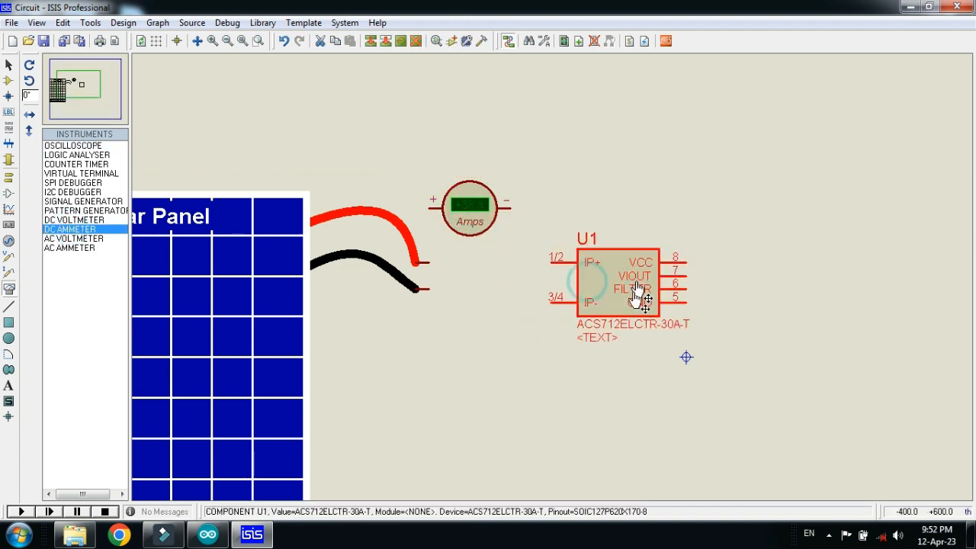
- Move the current sensor further right and align the ammeter between the panel's positive lead and the sensor's IP+ pin
{"action": "left_click_drag", "start_coordinate": [580, 282], "coordinate": [619, 282]}
{"action": "left_click", "coordinate": [478, 217]}
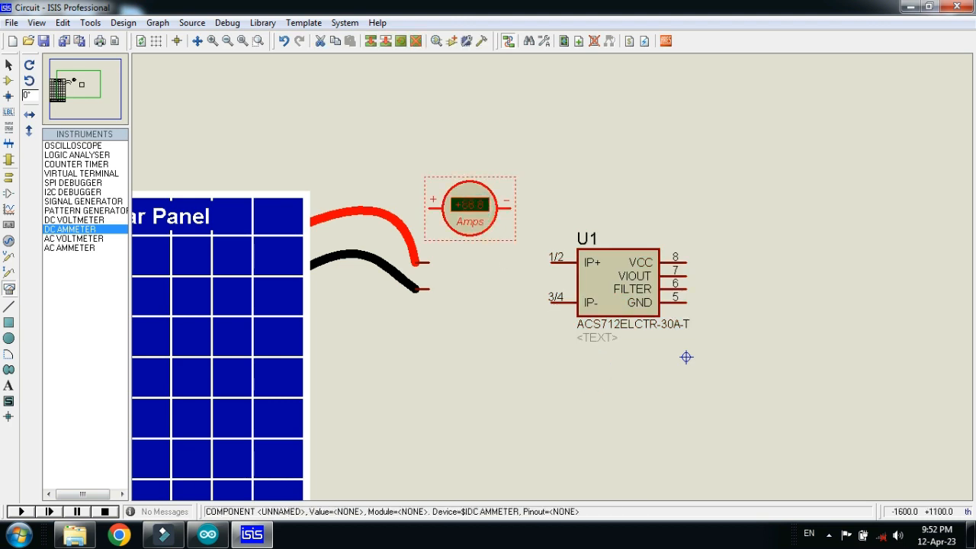
{"action": "left_click_drag", "start_coordinate": [515, 260], "coordinate": [502, 259]}
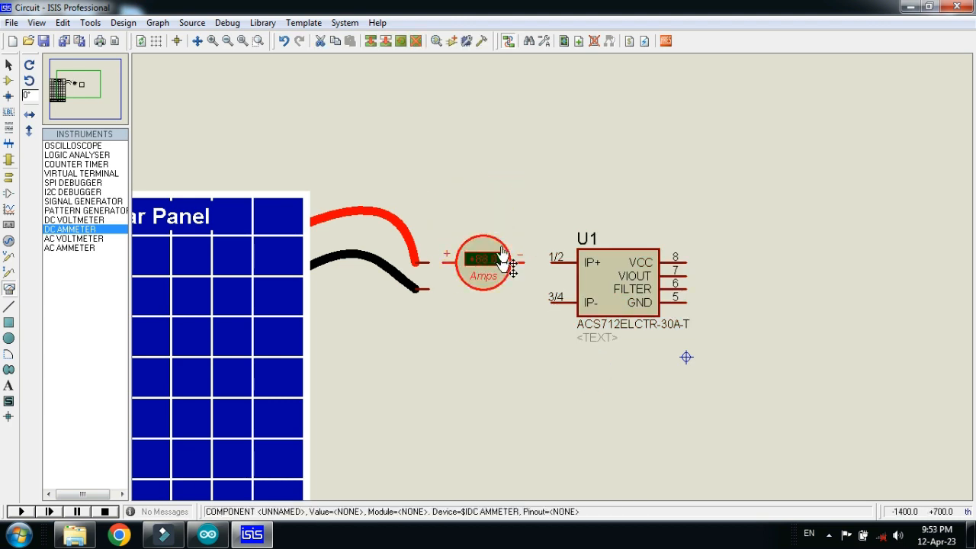
{"action": "left_click", "coordinate": [486, 175]}
- Wire the ammeter in series between the panel's positive lead and the sensor's IP+ pin, and shift the sensor slightly closer
{"action": "left_click", "coordinate": [429, 261]}
{"action": "left_click", "coordinate": [442, 261]}
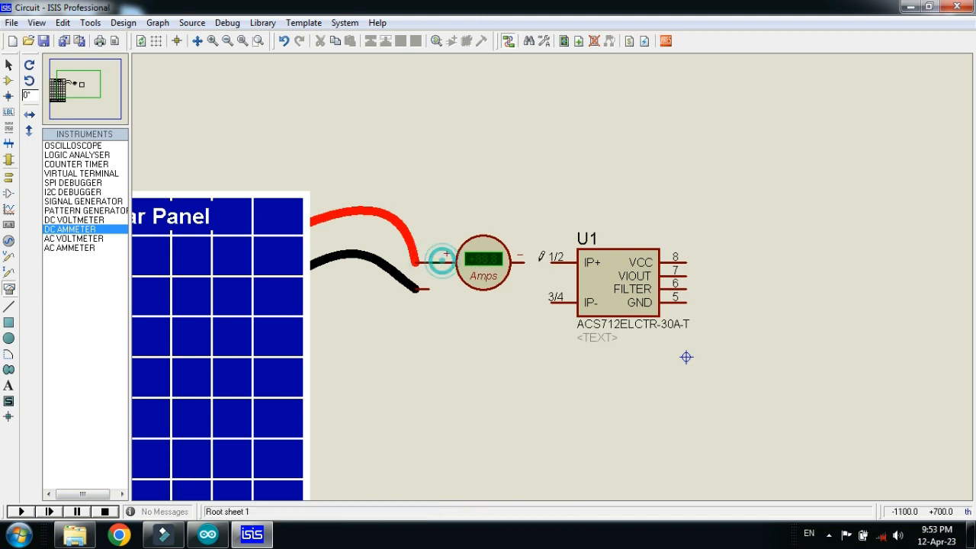
{"action": "left_click", "coordinate": [524, 261]}
{"action": "left_click", "coordinate": [545, 260]}
{"action": "left_click_drag", "start_coordinate": [602, 273], "coordinate": [586, 282]}
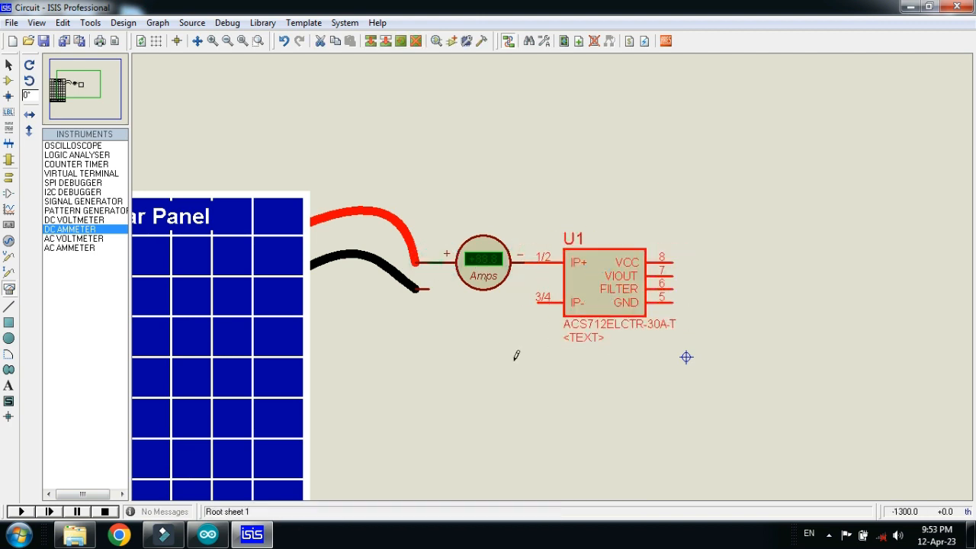
{"action": "left_click", "coordinate": [513, 356]}
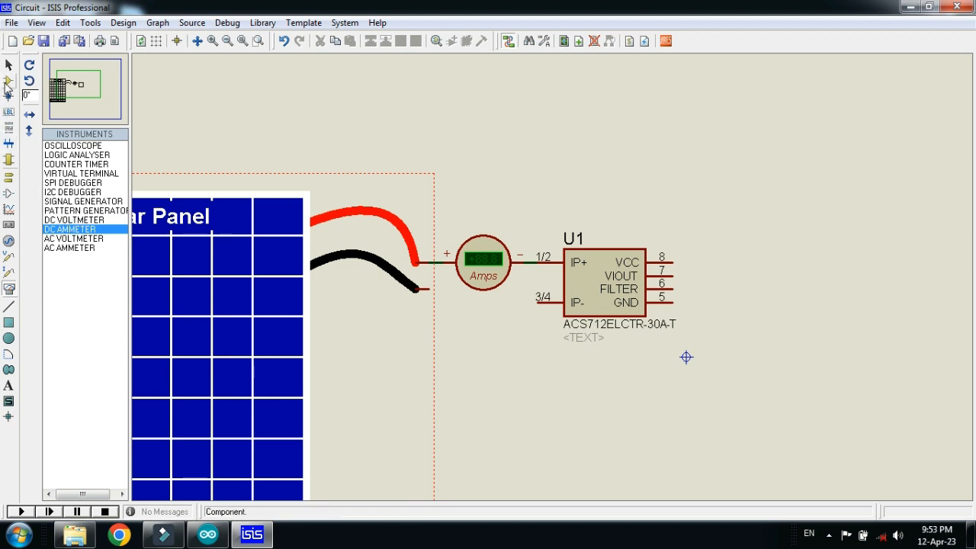
- Place a RES resistor below the ammeter, rotate it clockwise to vertical, and move it under the sensor's IP- pin
{"action": "left_click", "coordinate": [9, 81]}
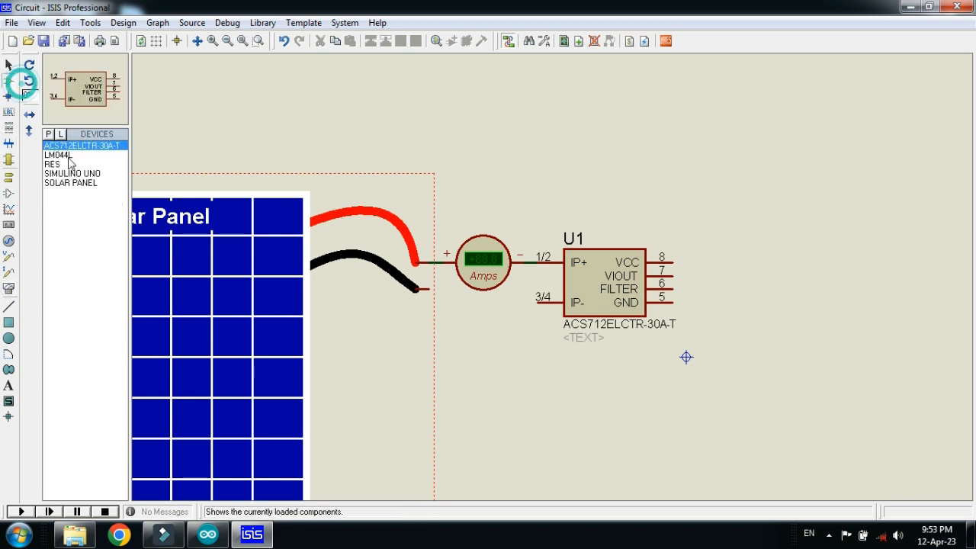
{"action": "left_click", "coordinate": [474, 349]}
{"action": "left_click", "coordinate": [497, 357]}
{"action": "right_click", "coordinate": [509, 357]}
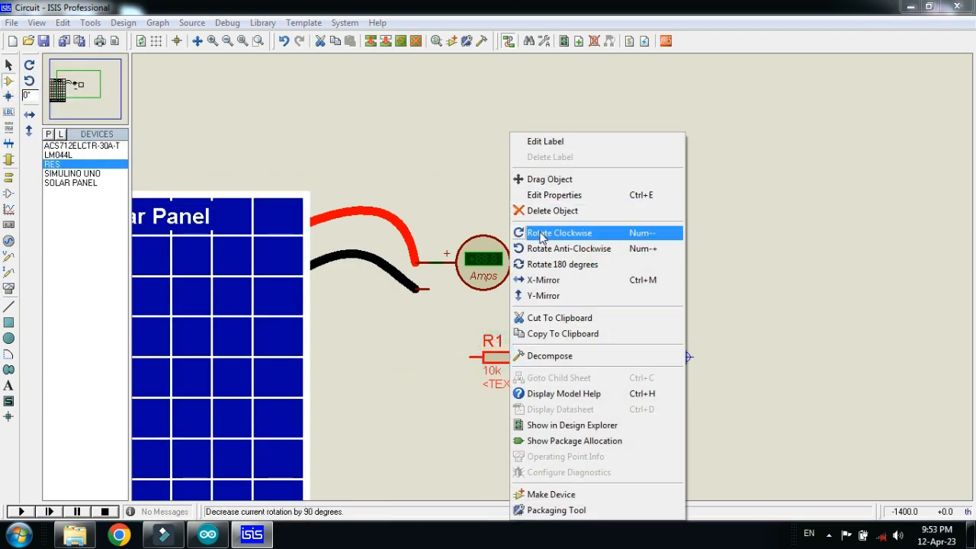
{"action": "left_click", "coordinate": [540, 233]}
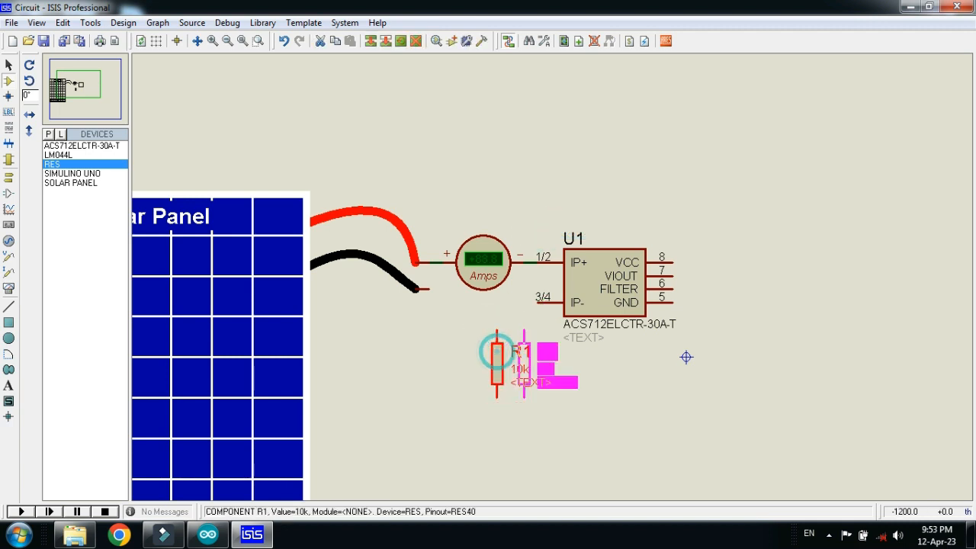
{"action": "left_click_drag", "start_coordinate": [497, 352], "coordinate": [524, 352]}
- Wire the sensor's IP- pin to the upper end of resistor R1
{"action": "left_click", "coordinate": [500, 321]}
{"action": "left_click", "coordinate": [536, 305]}
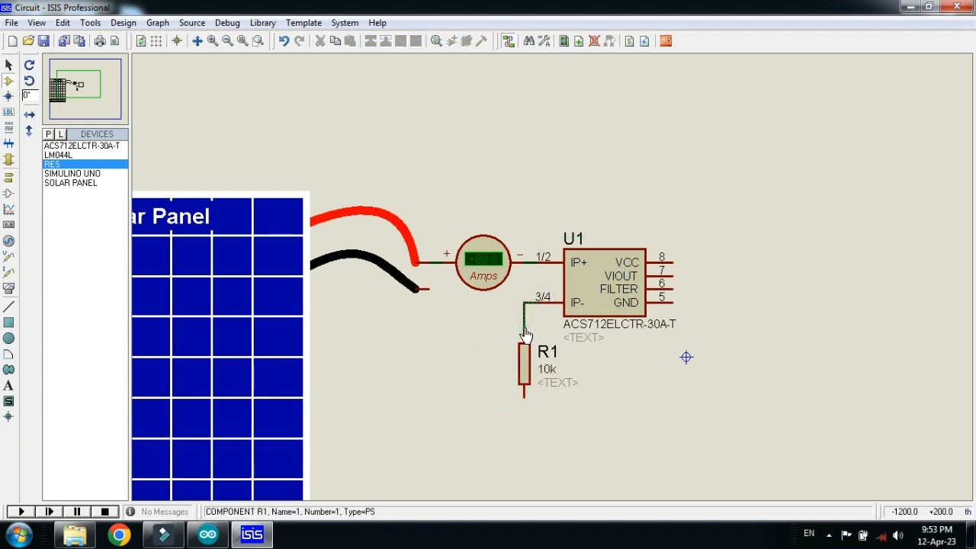
{"action": "left_click", "coordinate": [524, 329]}
{"action": "left_click", "coordinate": [428, 290]}
{"action": "scroll", "coordinate": [437, 364], "scroll_direction": "down", "scroll_amount": 1}
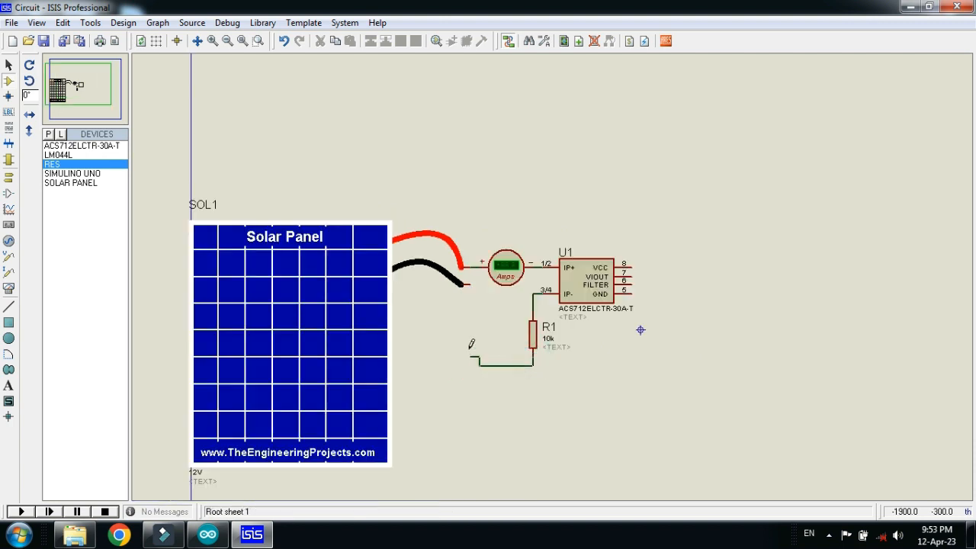
{"action": "right_click", "coordinate": [481, 284]}
{"action": "left_click", "coordinate": [663, 214]}
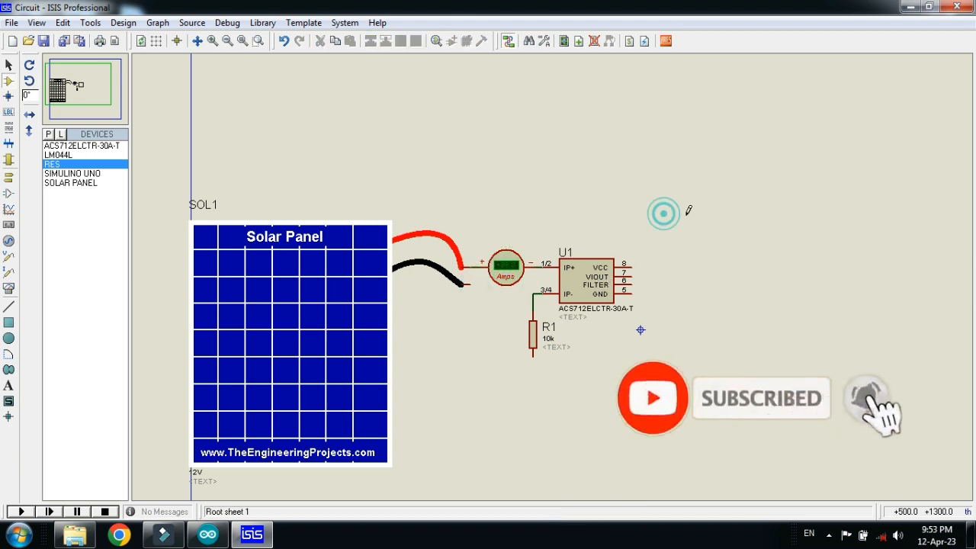
- Wire the lower end of resistor R1 to the solar panel's negative lead
{"action": "left_click", "coordinate": [532, 353]}
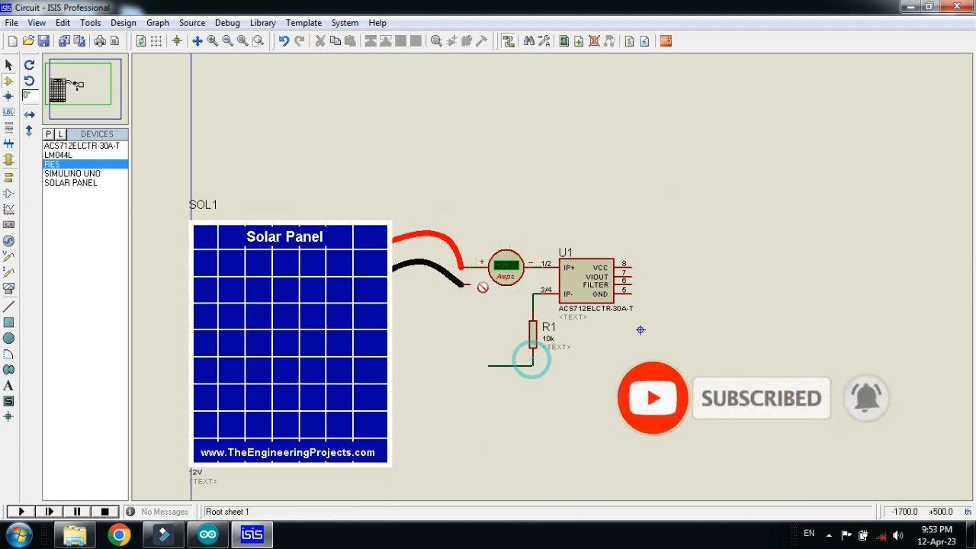
{"action": "left_click", "coordinate": [470, 369]}
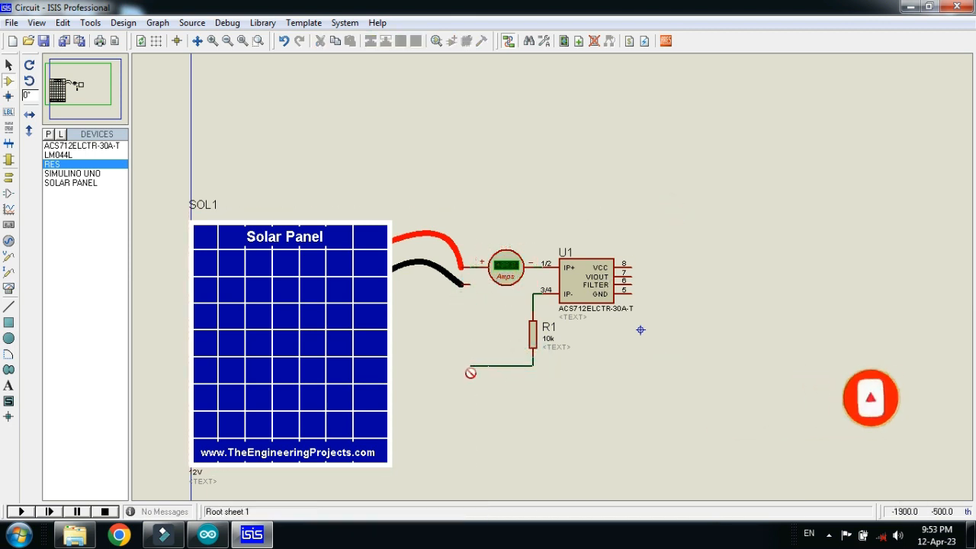
{"action": "left_click", "coordinate": [463, 284]}
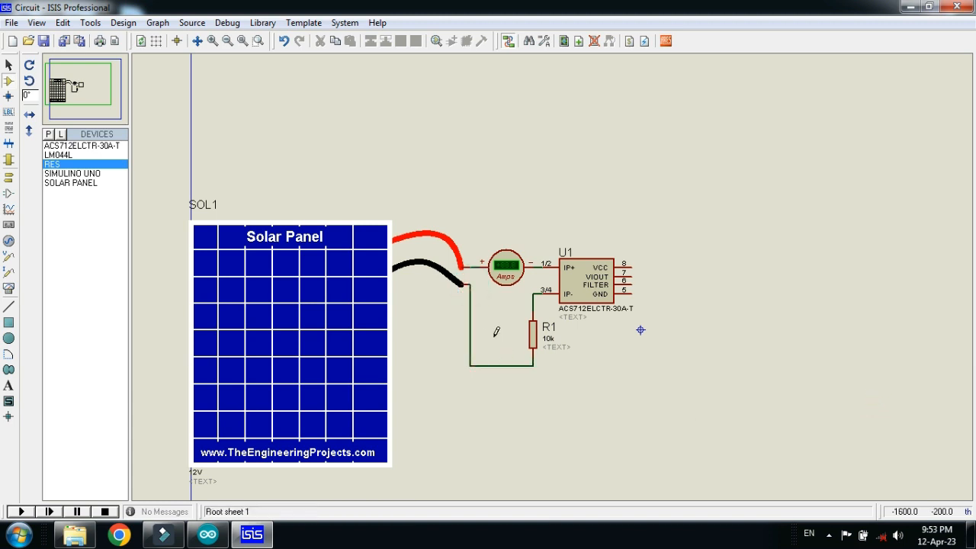
- Place a ground terminal on the wire joining resistor R1 to the panel's negative lead
{"action": "left_click", "coordinate": [10, 175]}
{"action": "left_click", "coordinate": [59, 183]}
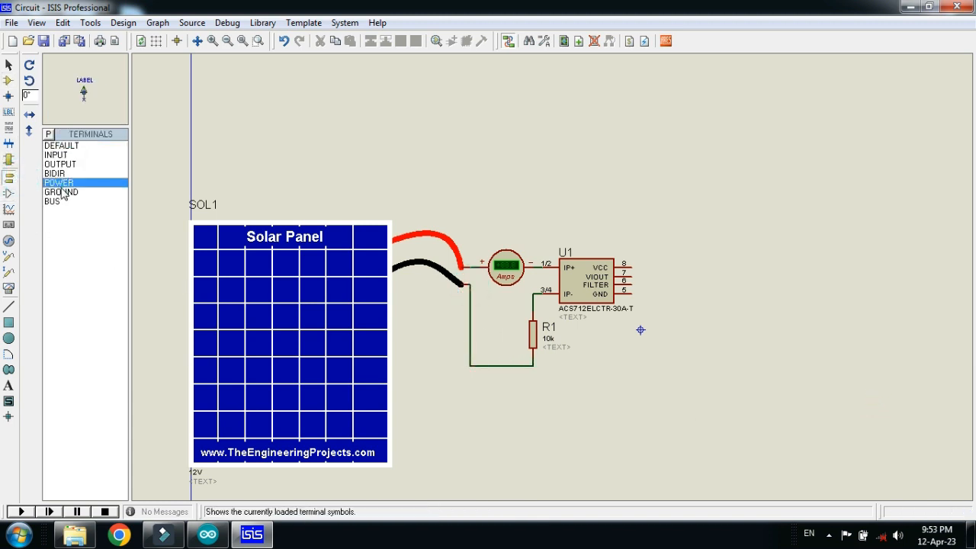
{"action": "left_click", "coordinate": [61, 191]}
{"action": "left_click", "coordinate": [496, 367]}
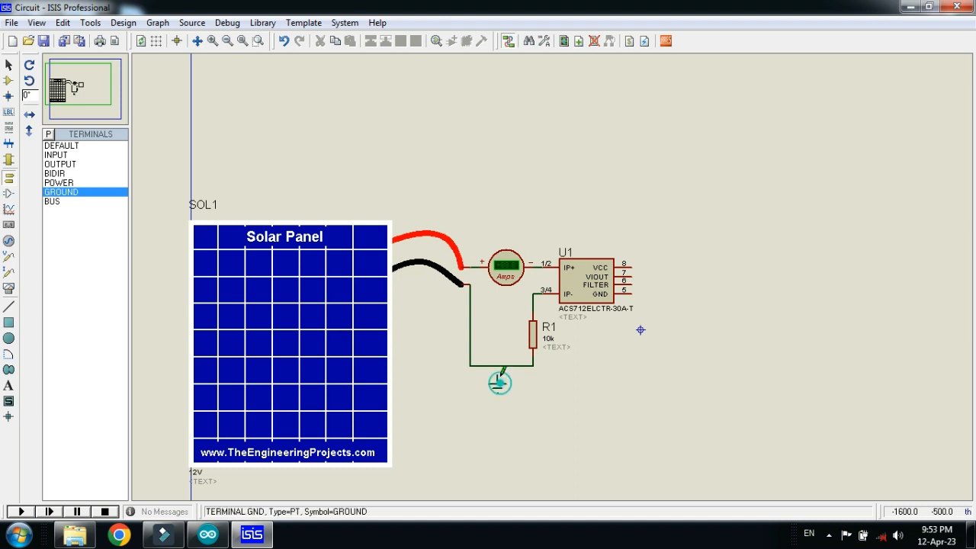
- Place a ground terminal beside the current sensor and wire the sensor's GND pin to it
{"action": "scroll", "coordinate": [553, 270], "scroll_direction": "up", "scroll_amount": 2}
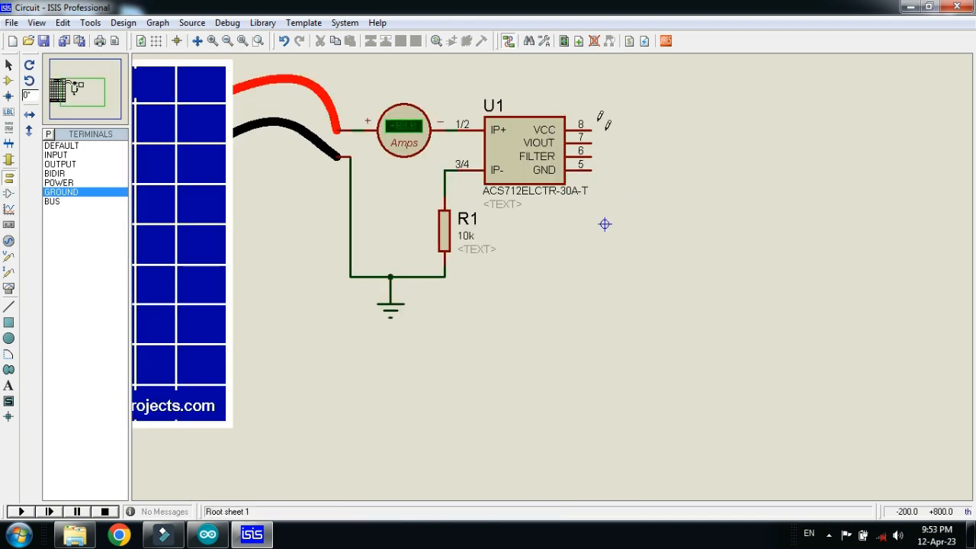
{"action": "left_click", "coordinate": [544, 307]}
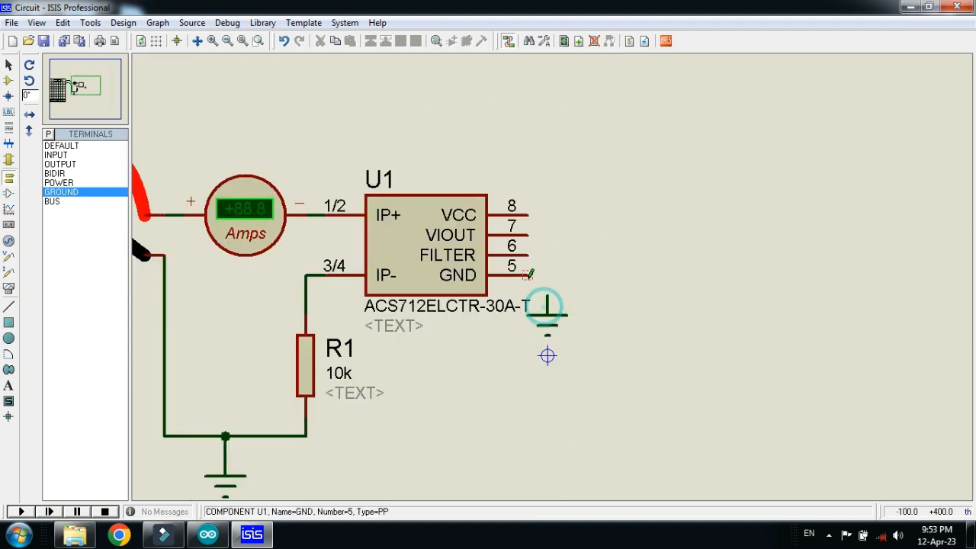
{"action": "left_click", "coordinate": [528, 276]}
{"action": "left_click", "coordinate": [546, 294]}
- Place a power terminal above the current sensor's output side and wire it to the sensor's VCC pin
{"action": "left_click", "coordinate": [61, 183]}
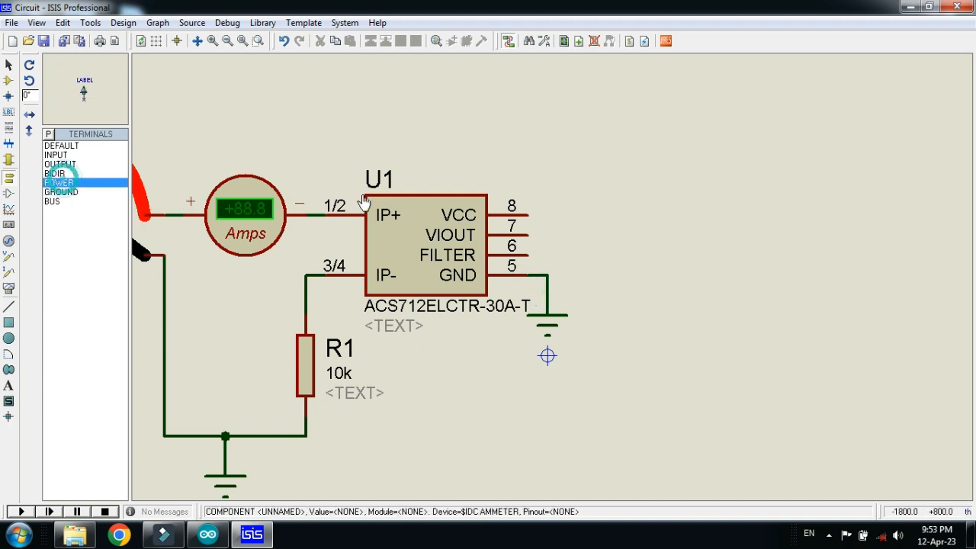
{"action": "left_click", "coordinate": [540, 188]}
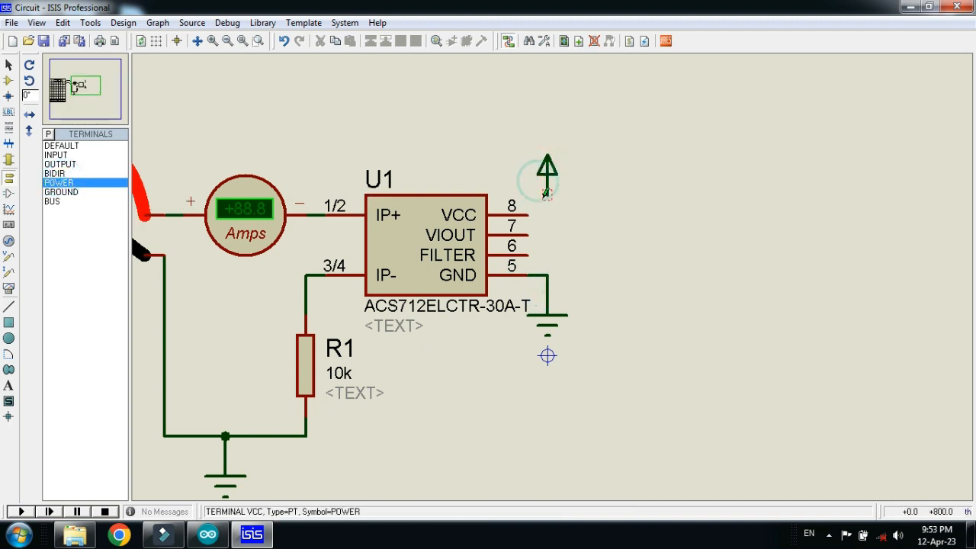
{"action": "left_click", "coordinate": [546, 198]}
{"action": "left_click", "coordinate": [532, 214]}
- Place the SIMULINO UNO board to the right of the current sensor
{"action": "scroll", "coordinate": [534, 216], "scroll_direction": "down", "scroll_amount": 1}
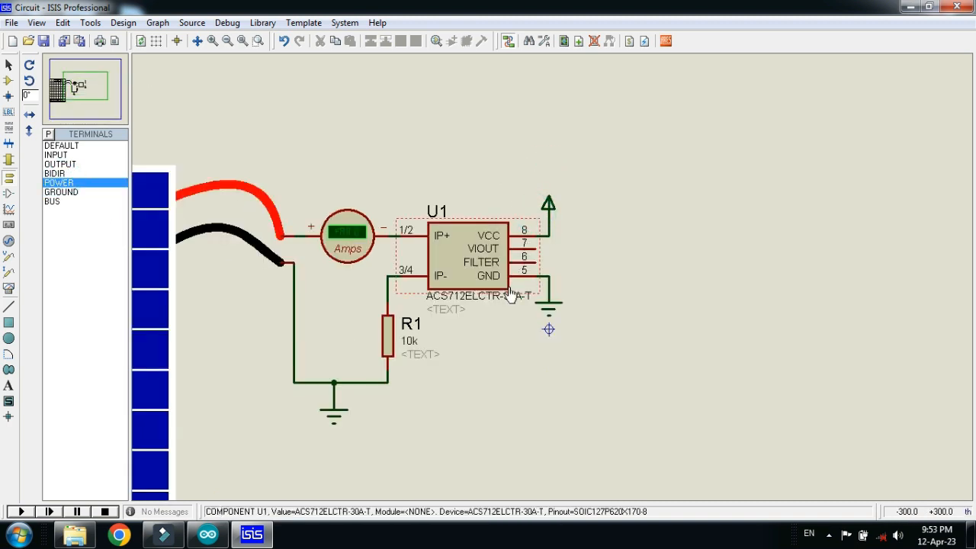
{"action": "scroll", "coordinate": [511, 296], "scroll_direction": "down", "scroll_amount": 1}
{"action": "left_click", "coordinate": [9, 81]}
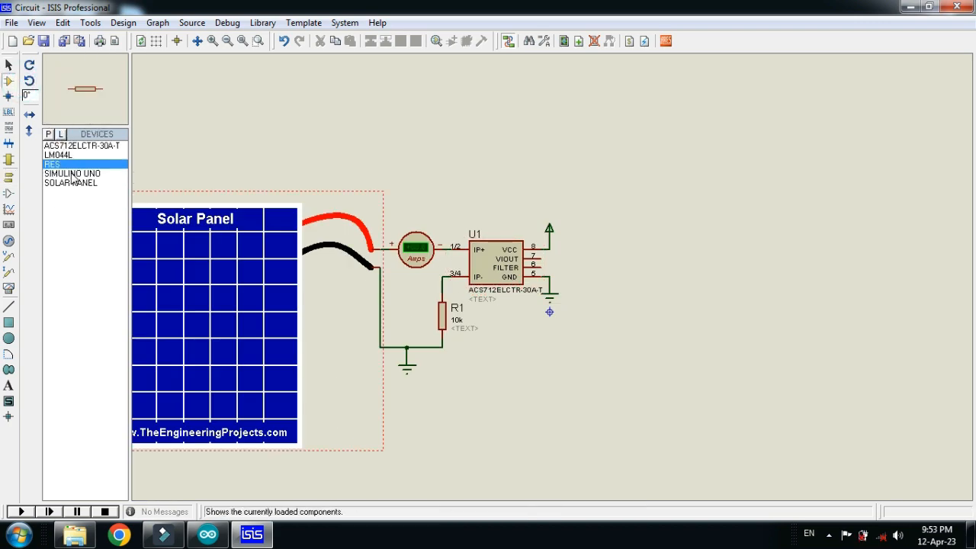
{"action": "left_click", "coordinate": [72, 174]}
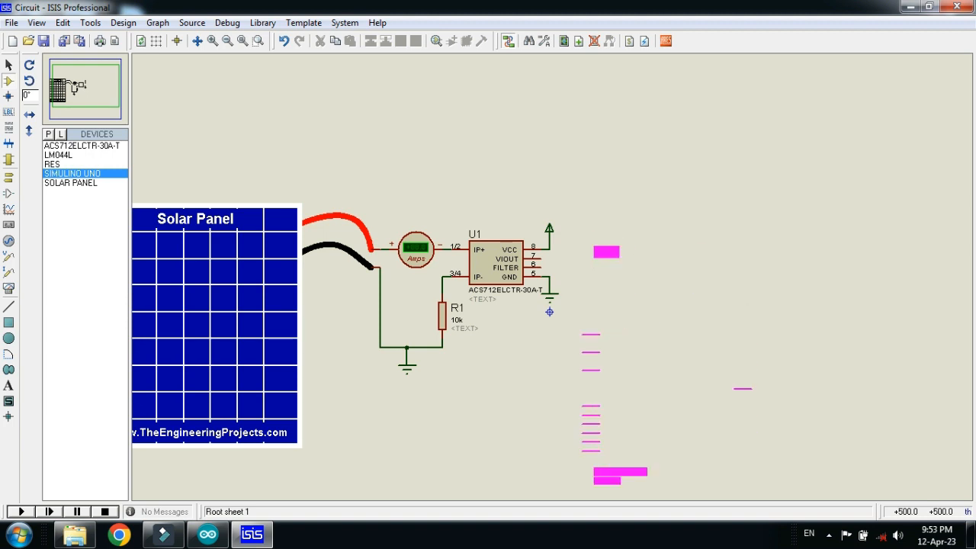
{"action": "left_click", "coordinate": [585, 267]}
- Place a power terminal beside the Arduino board and wire it to the RESET pin
{"action": "scroll", "coordinate": [550, 339], "scroll_direction": "up", "scroll_amount": 1}
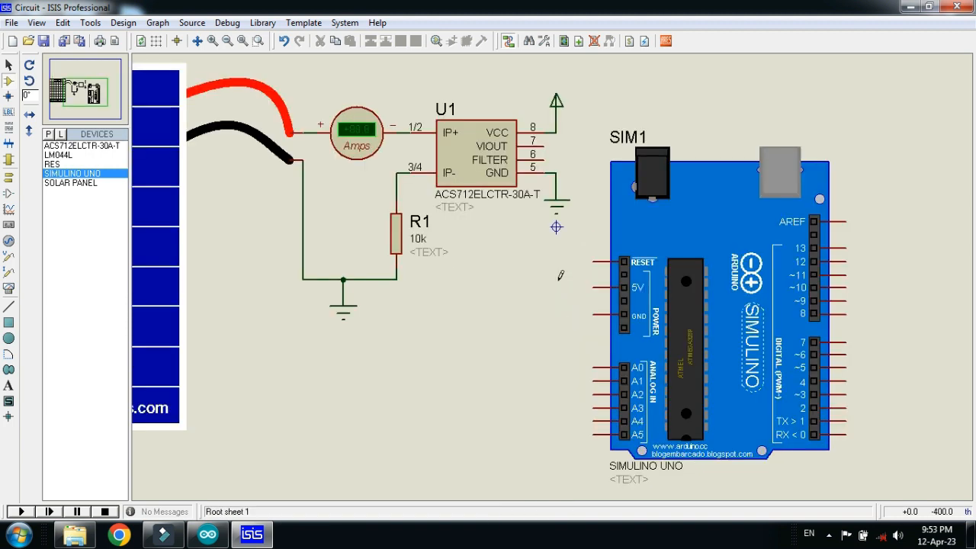
{"action": "left_click", "coordinate": [10, 179]}
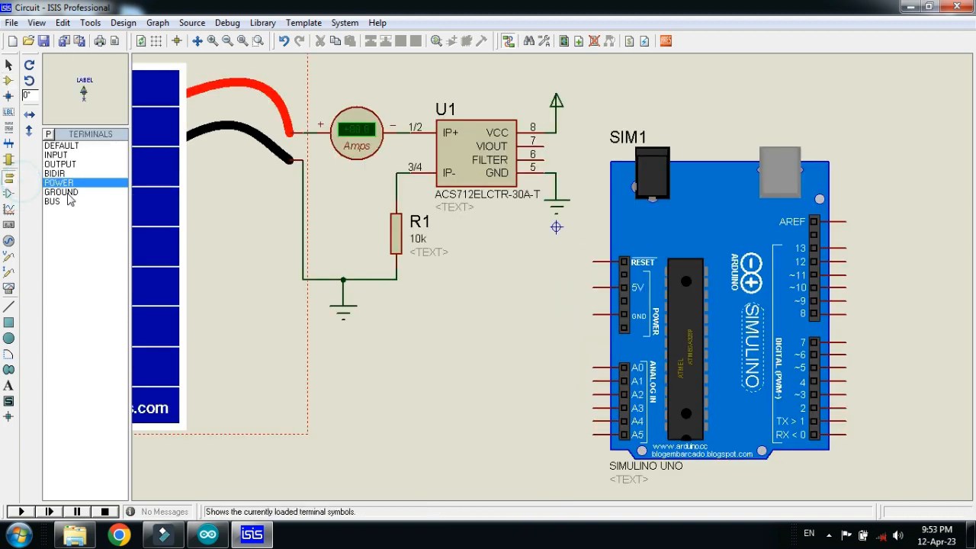
{"action": "left_click", "coordinate": [583, 241]}
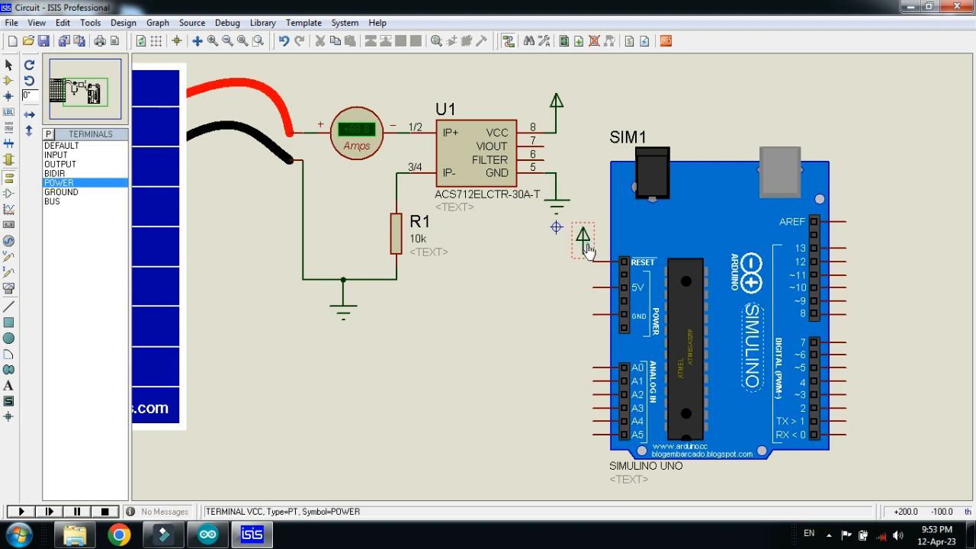
{"action": "left_click", "coordinate": [583, 254]}
{"action": "left_click", "coordinate": [592, 260]}
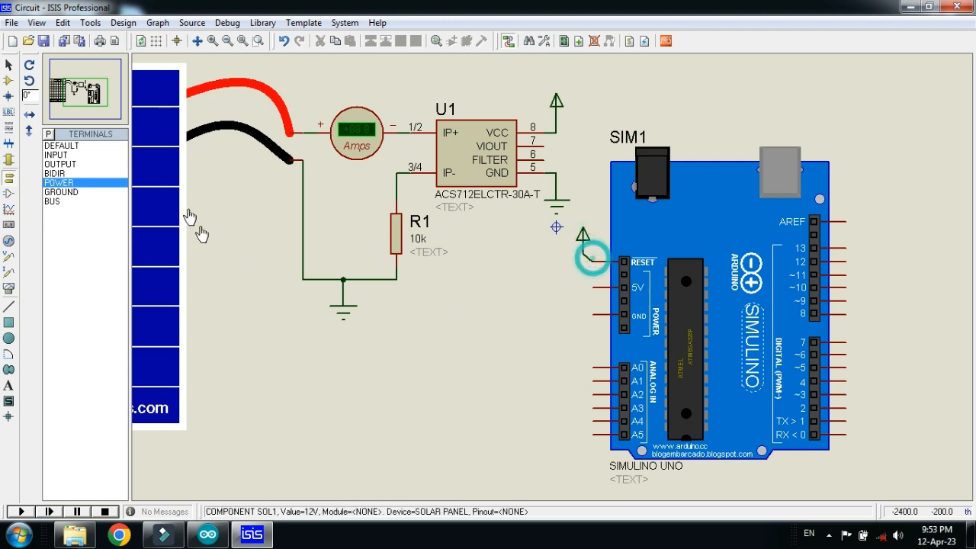
- Place a ground terminal beside the Arduino board and wire the board's GND pin to it
{"action": "left_click", "coordinate": [60, 192]}
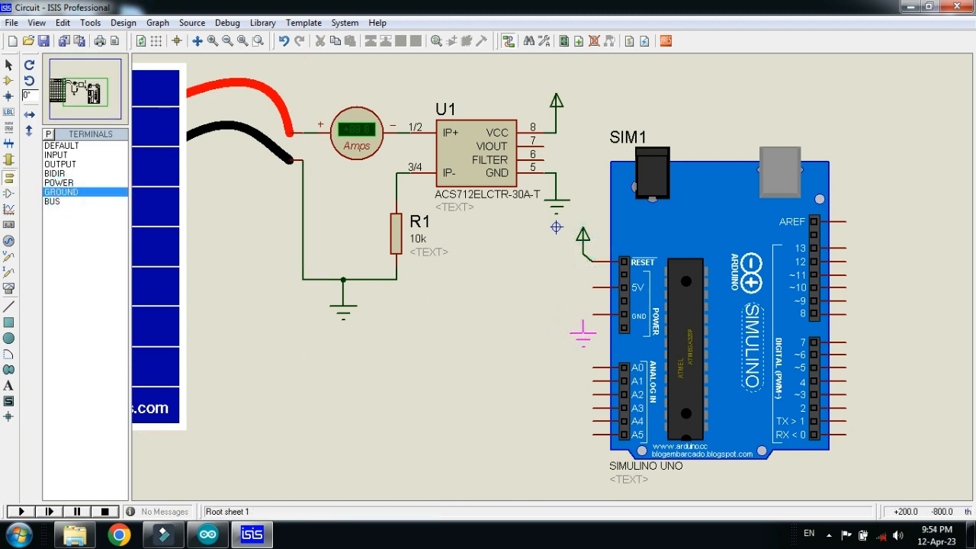
{"action": "left_click", "coordinate": [583, 335]}
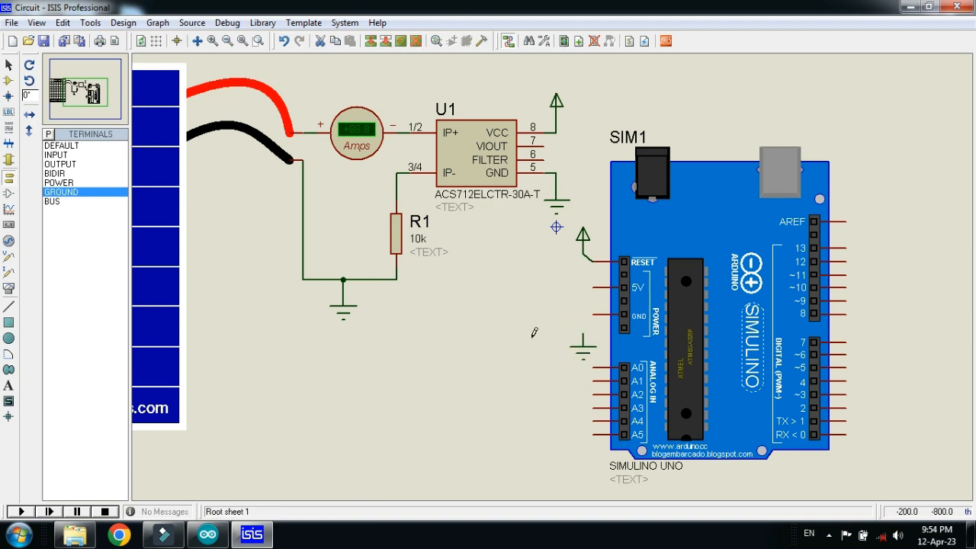
{"action": "left_click", "coordinate": [594, 314]}
{"action": "left_click", "coordinate": [584, 335]}
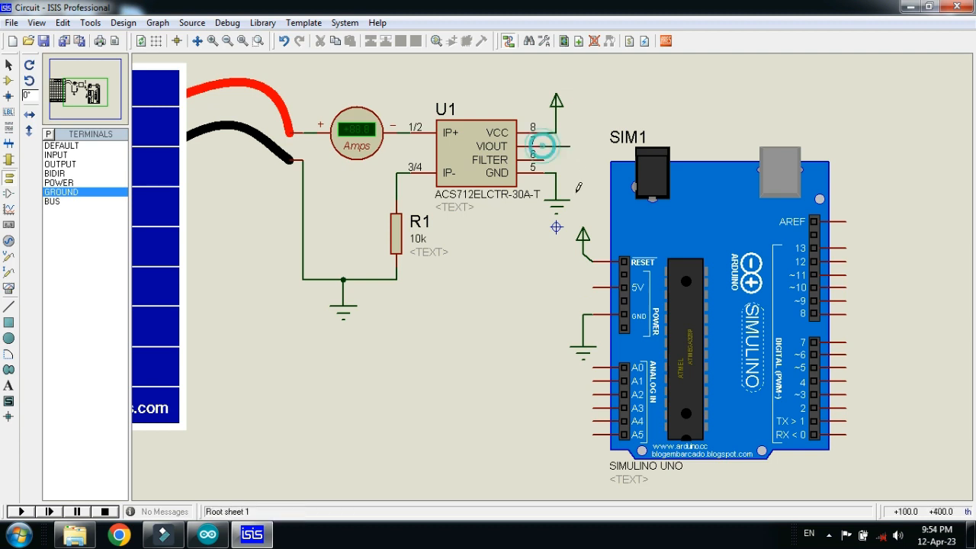
- Move the Arduino board together with its power and ground terminals slightly further right from the current sensor
{"action": "left_click", "coordinate": [544, 141]}
{"action": "right_click", "coordinate": [575, 270]}
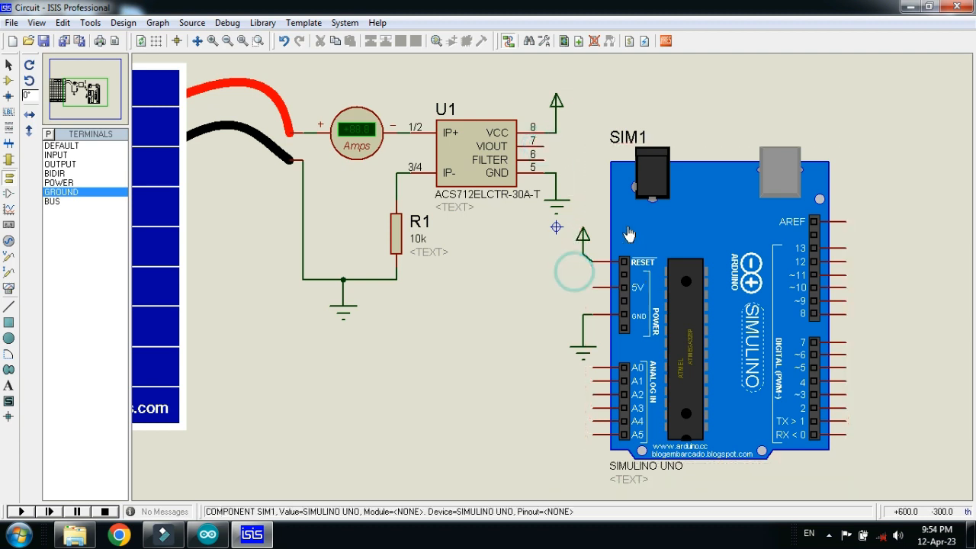
{"action": "left_click", "coordinate": [667, 234]}
{"action": "scroll", "coordinate": [706, 223], "scroll_direction": "down", "scroll_amount": 1}
{"action": "left_click_drag", "start_coordinate": [821, 173], "coordinate": [563, 438]}
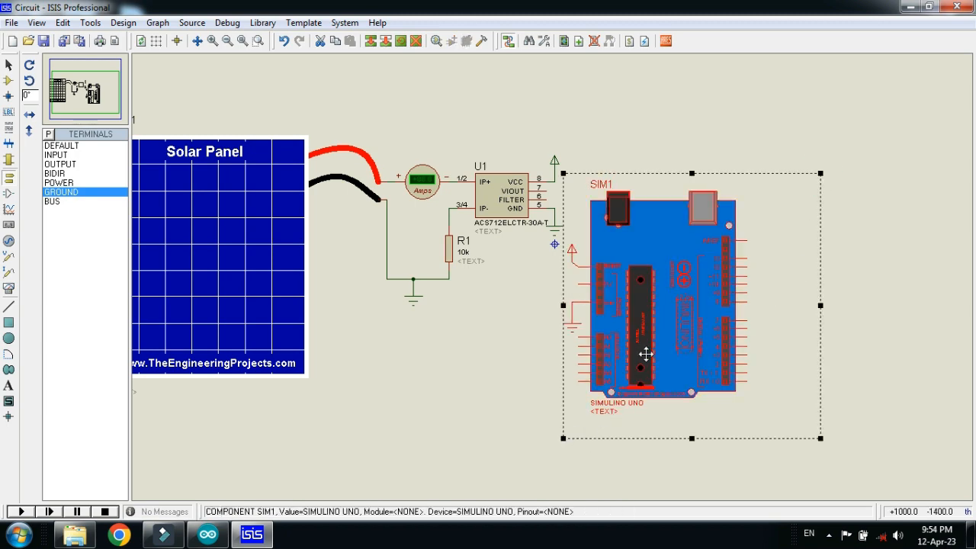
{"action": "left_click", "coordinate": [510, 334]}
- Wire the current sensor's VIOUT pin to the Arduino's A0 analog input
{"action": "scroll", "coordinate": [510, 342], "scroll_direction": "up", "scroll_amount": 1}
{"action": "key", "text": "shift"}
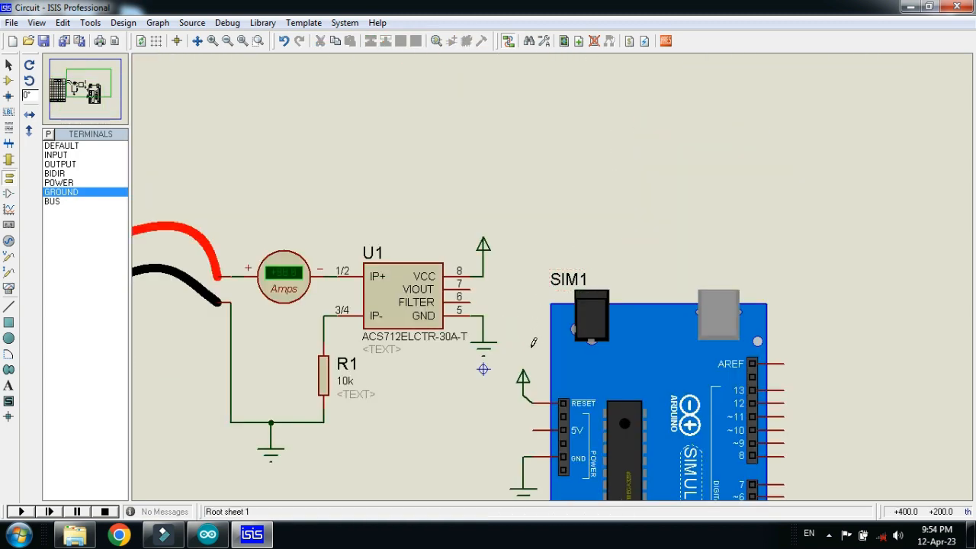
{"action": "scroll", "coordinate": [523, 416], "scroll_direction": "down", "scroll_amount": 1}
{"action": "scroll", "coordinate": [570, 207], "scroll_direction": "up", "scroll_amount": 1}
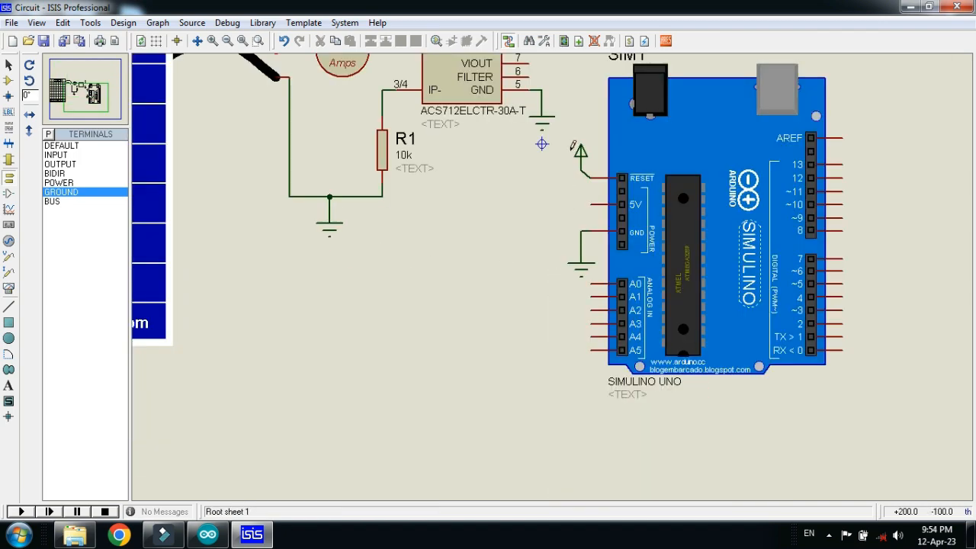
{"action": "left_click", "coordinate": [100, 88]}
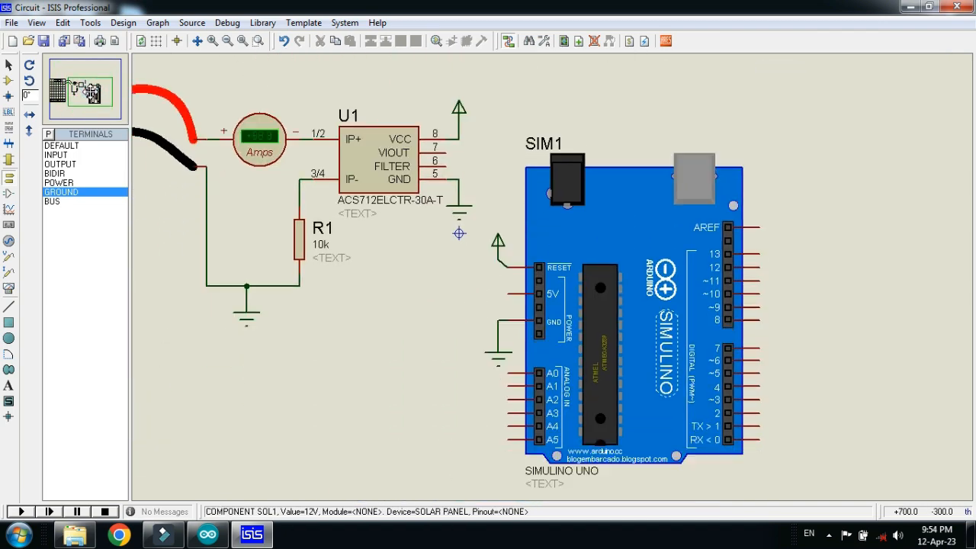
{"action": "left_click", "coordinate": [89, 92]}
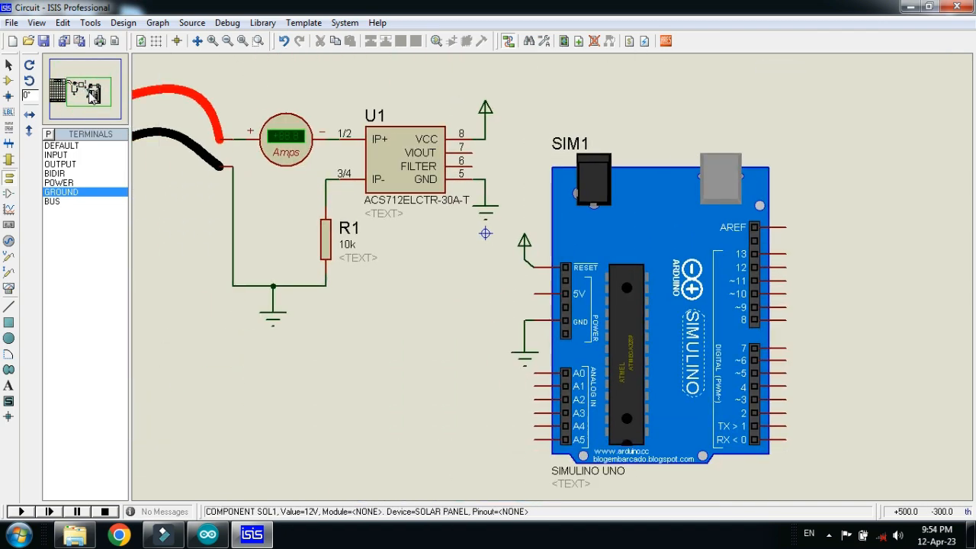
{"action": "left_click", "coordinate": [473, 149]}
{"action": "left_click", "coordinate": [535, 372]}
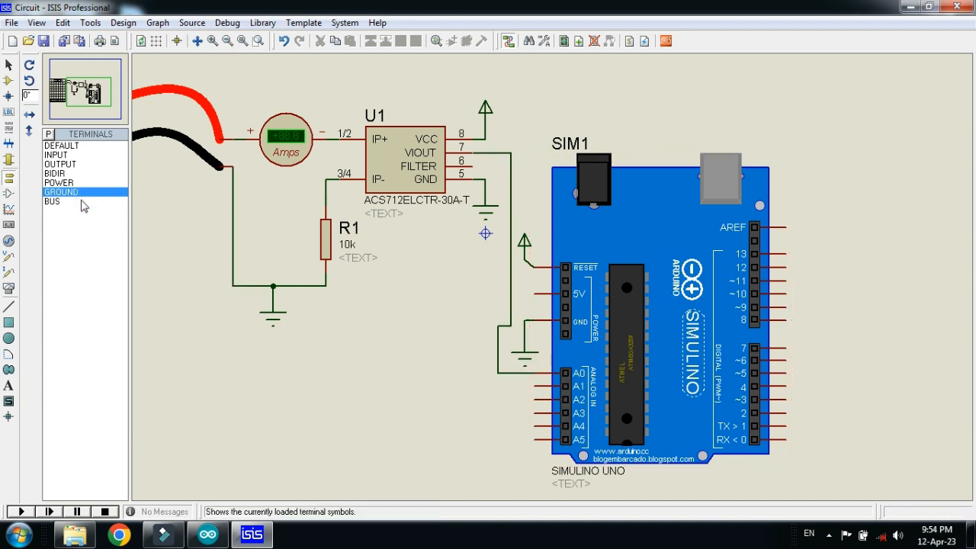
- Place the LM044L LCD to the upper right of the Arduino board and shift it slightly upward
{"action": "left_click", "coordinate": [8, 80]}
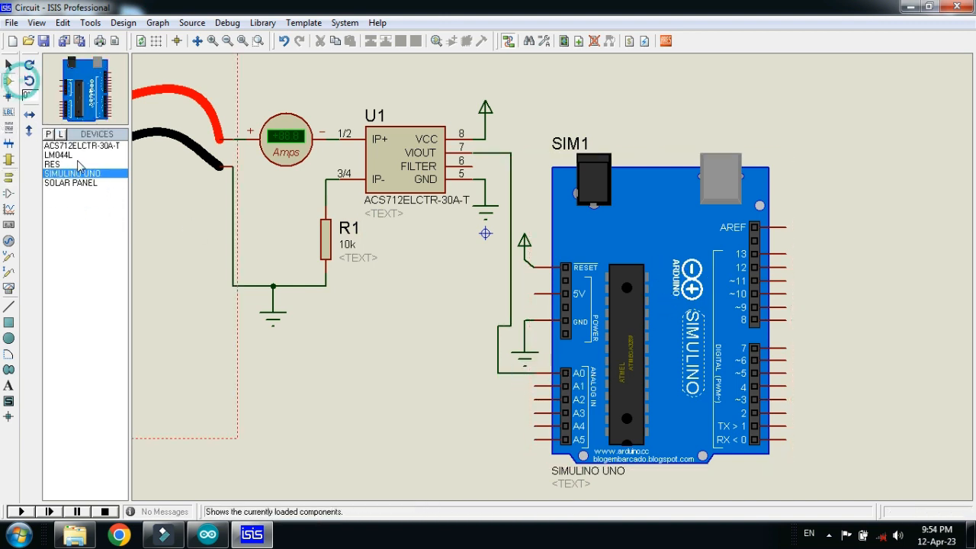
{"action": "left_click", "coordinate": [60, 155]}
{"action": "left_click", "coordinate": [821, 199]}
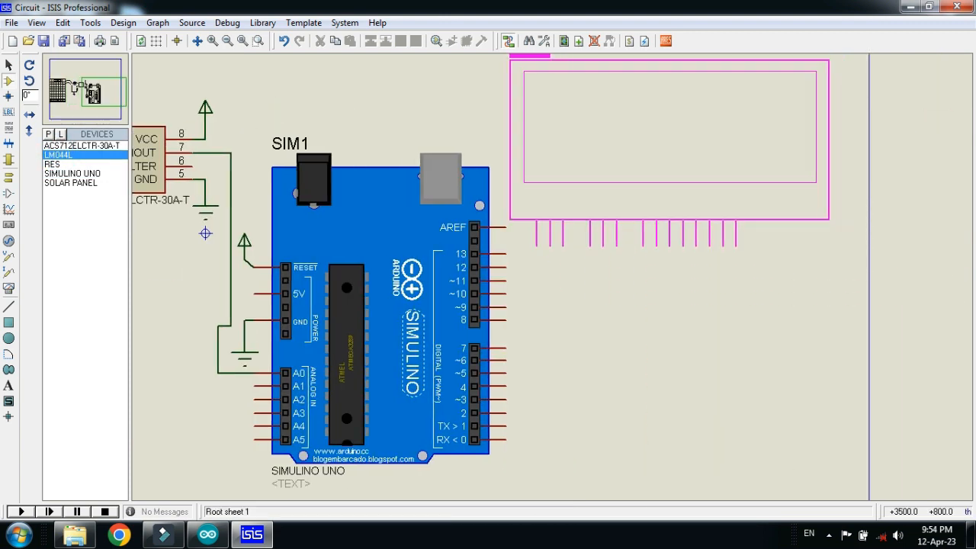
{"action": "left_click", "coordinate": [673, 130]}
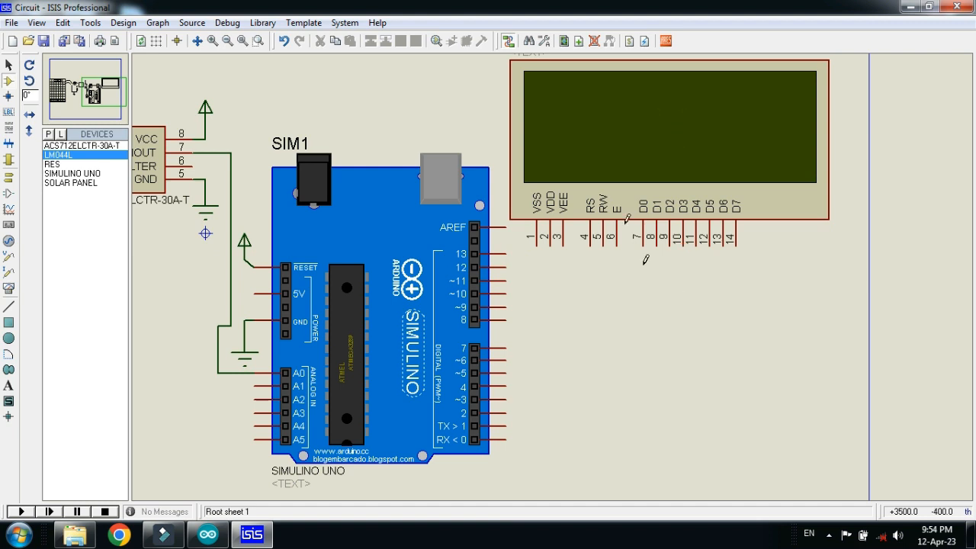
{"action": "left_click", "coordinate": [620, 272]}
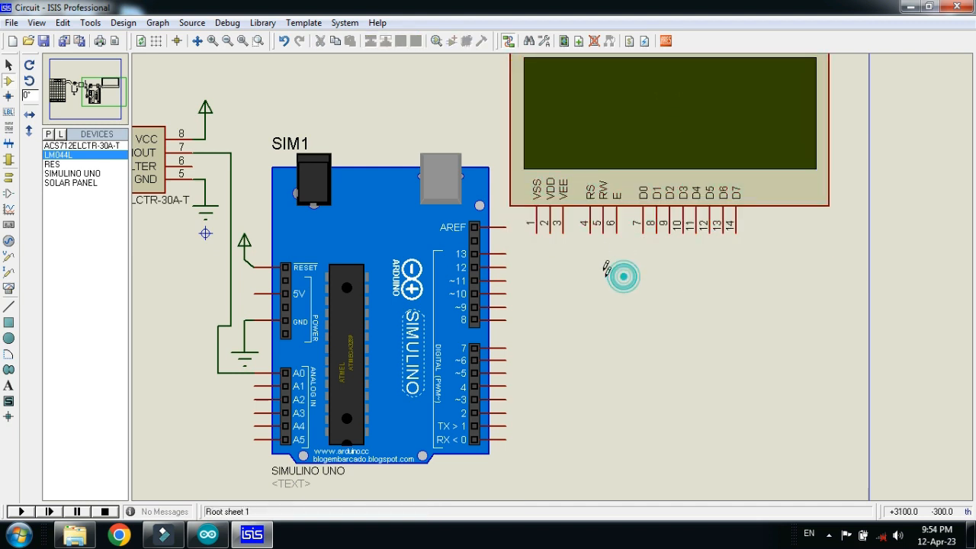
- Wire the LCD's RS, E and D4 pins to Arduino pins 13, 12 and 11 respectively
{"action": "left_click", "coordinate": [588, 232]}
{"action": "left_click", "coordinate": [504, 253]}
{"action": "left_click", "coordinate": [504, 267]}
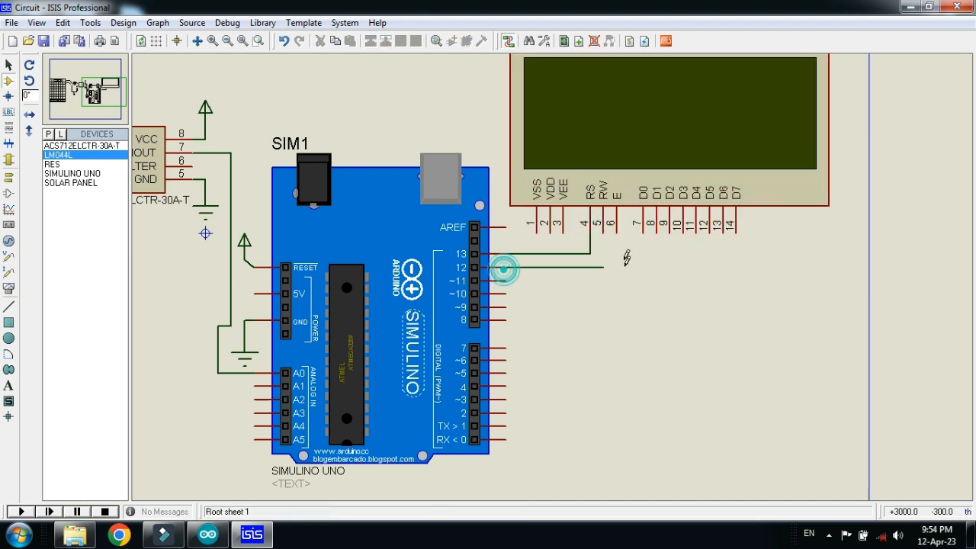
{"action": "left_click", "coordinate": [616, 230]}
{"action": "left_click", "coordinate": [696, 229]}
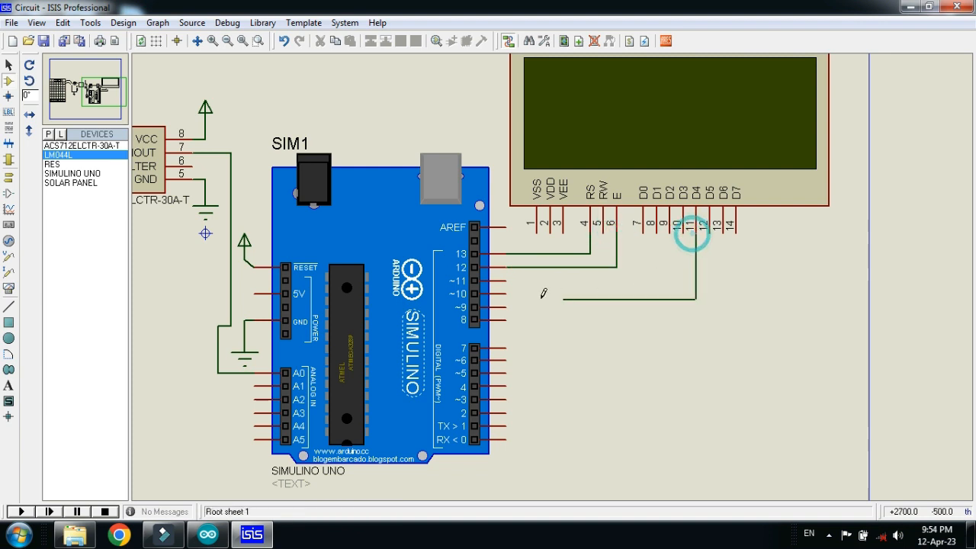
{"action": "left_click", "coordinate": [505, 282]}
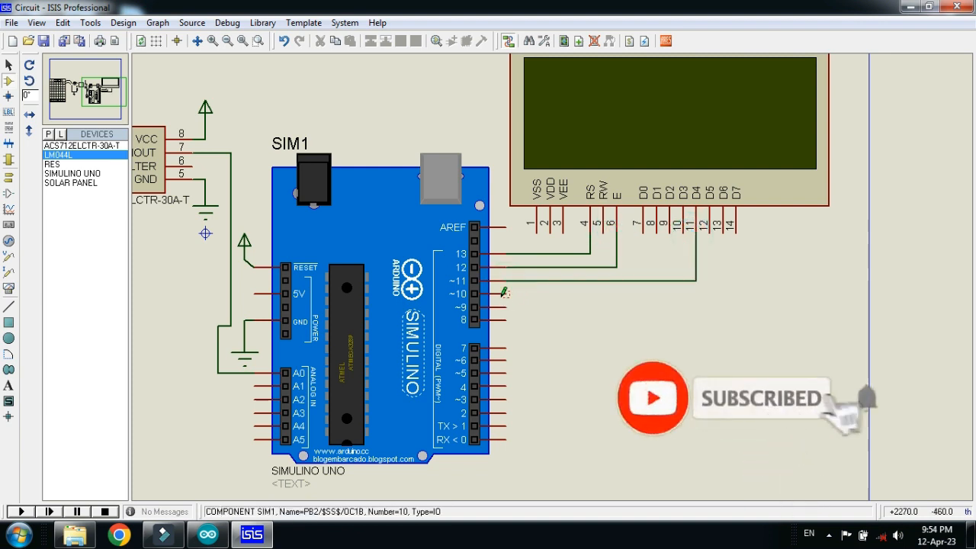
- Wire the LCD's D5, D6 and D7 pins to Arduino pins 10, 9 and 8 respectively
{"action": "left_click", "coordinate": [504, 294]}
{"action": "left_click", "coordinate": [711, 229]}
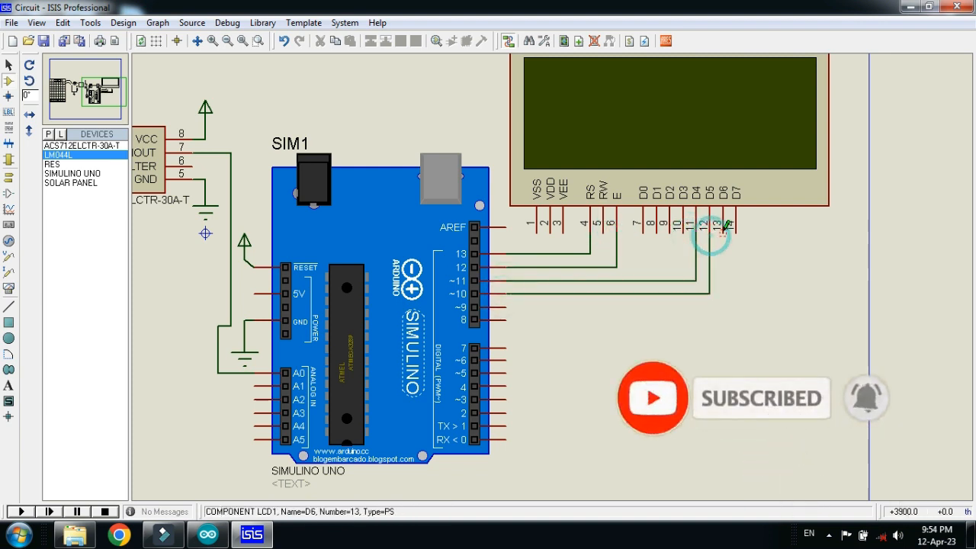
{"action": "left_click", "coordinate": [723, 230]}
{"action": "left_click", "coordinate": [505, 306]}
{"action": "left_click", "coordinate": [506, 320]}
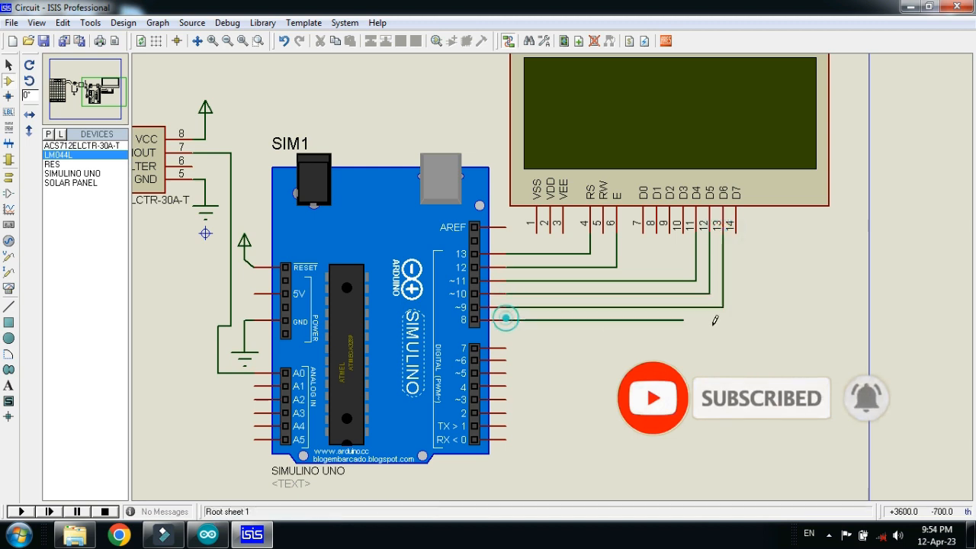
{"action": "left_click", "coordinate": [738, 240]}
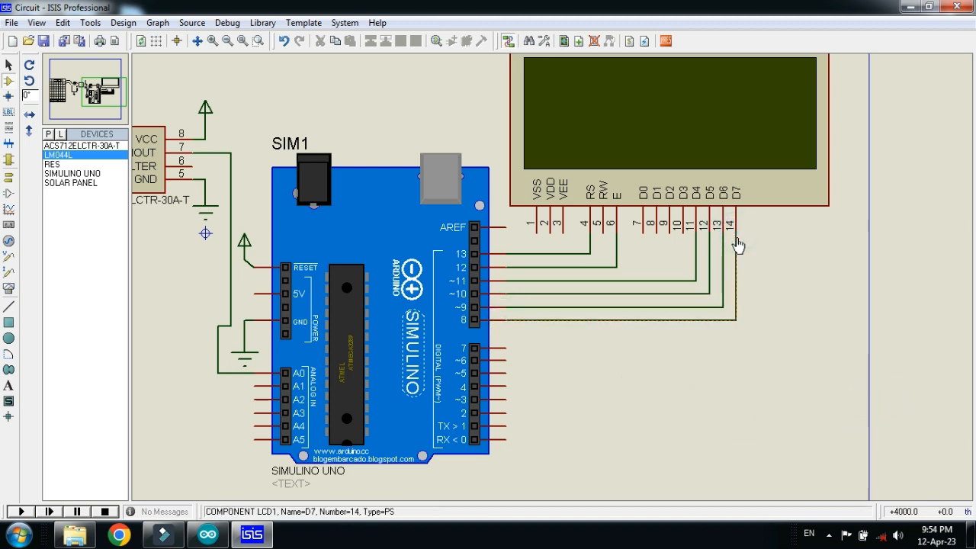
- Place a ground terminal directly below the LCD's RW pin and move it up so it connects to that pin
{"action": "left_click", "coordinate": [8, 177]}
{"action": "left_click", "coordinate": [605, 243]}
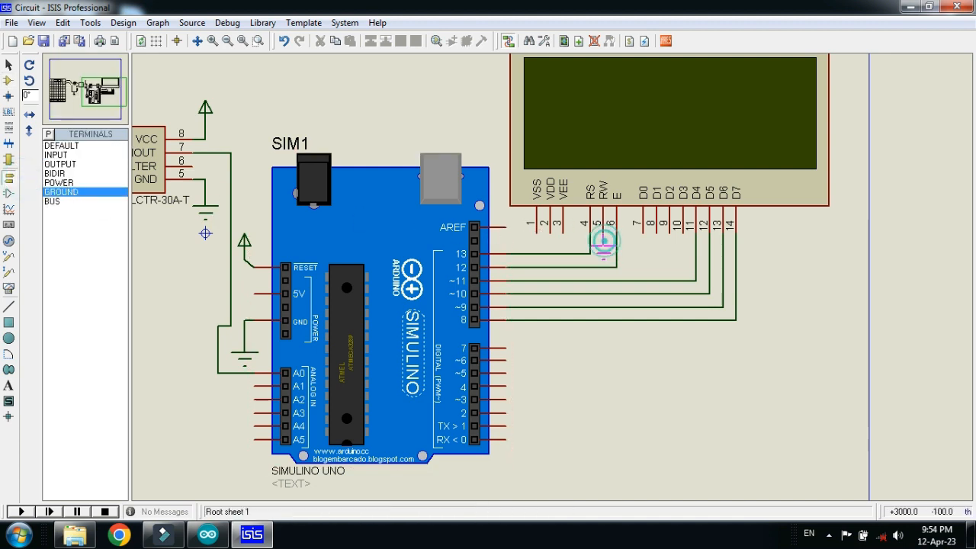
{"action": "left_click", "coordinate": [603, 259]}
{"action": "left_click", "coordinate": [603, 246]}
{"action": "left_click", "coordinate": [602, 234]}
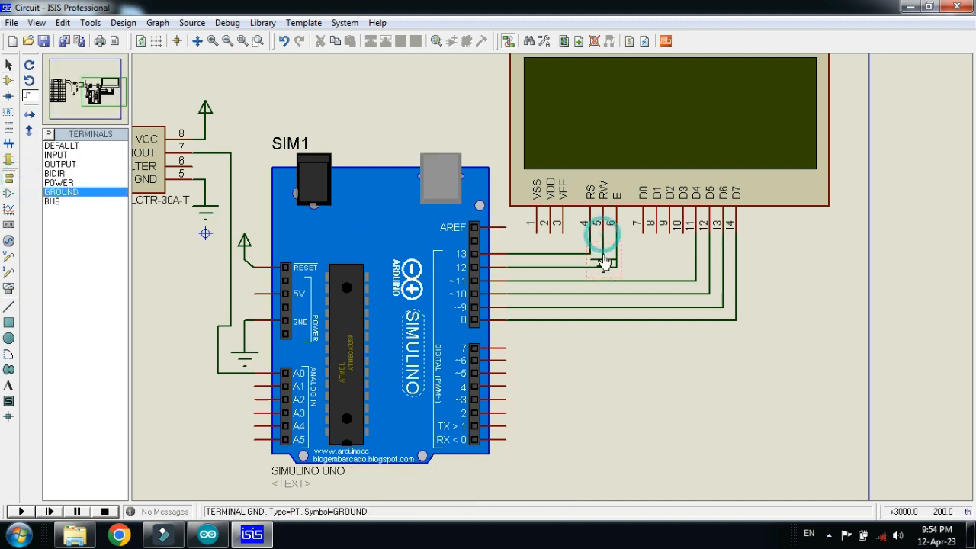
{"action": "left_click_drag", "start_coordinate": [603, 263], "coordinate": [604, 252]}
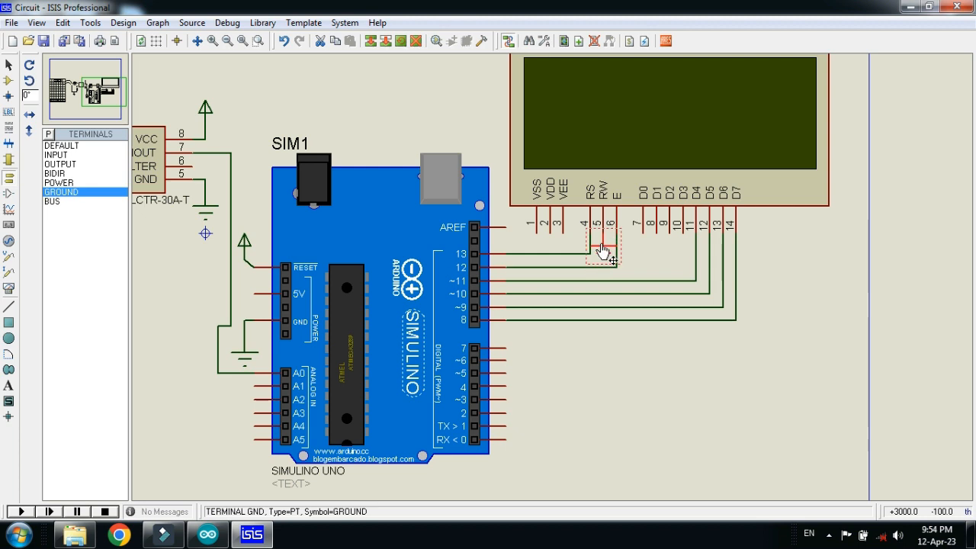
- Place a power terminal beside the LCD's VSS pin and wire it to the VDD pin
{"action": "left_click", "coordinate": [61, 183]}
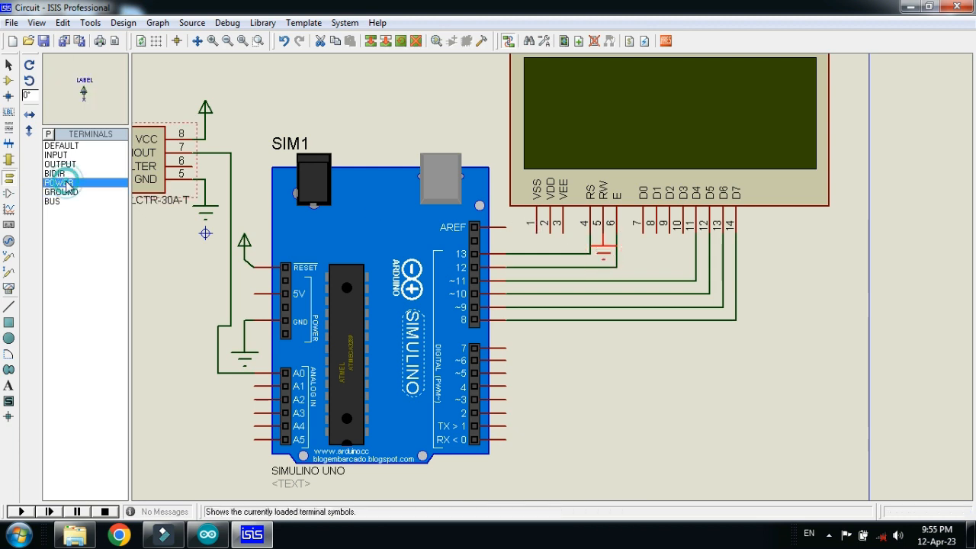
{"action": "left_click", "coordinate": [517, 229]}
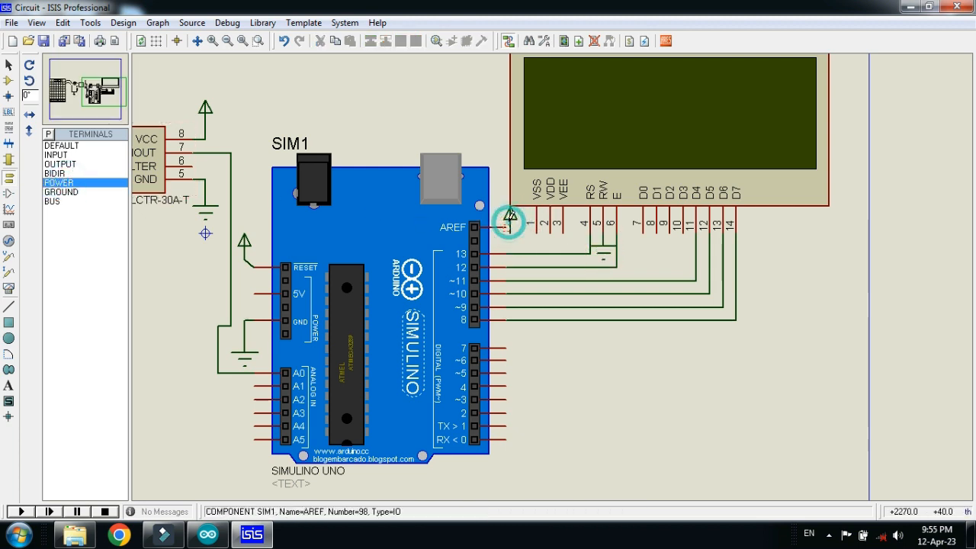
{"action": "left_click", "coordinate": [510, 218]}
{"action": "left_click_drag", "start_coordinate": [510, 217], "coordinate": [524, 218]}
{"action": "left_click", "coordinate": [508, 250]}
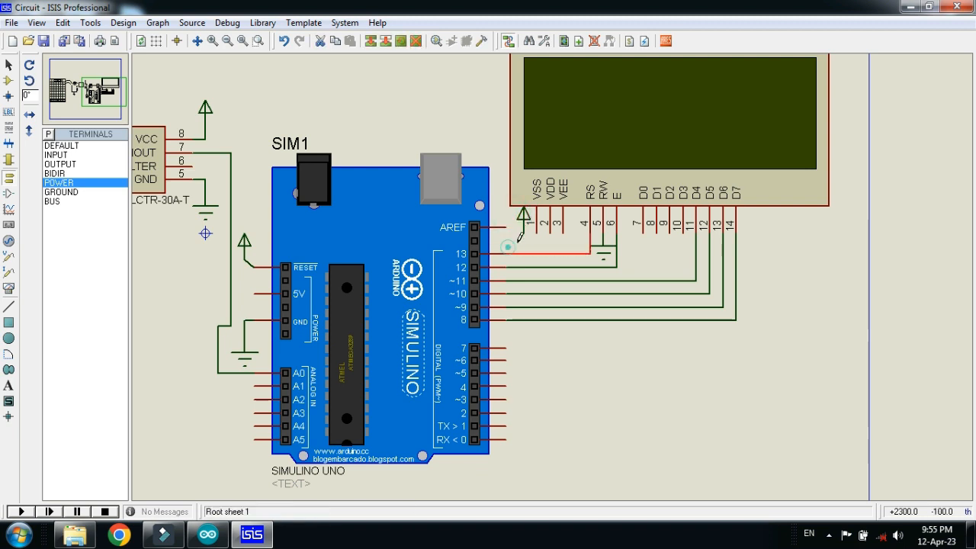
{"action": "left_click", "coordinate": [524, 223]}
{"action": "left_click", "coordinate": [548, 228]}
{"action": "left_click", "coordinate": [671, 360]}
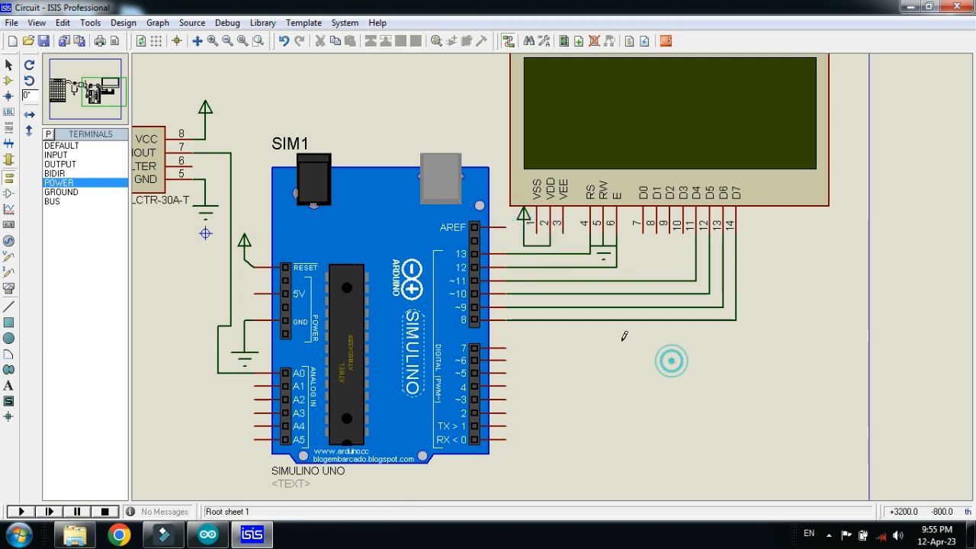
- Save the completed circuit design
{"action": "scroll", "coordinate": [623, 335], "scroll_direction": "down", "scroll_amount": 2}
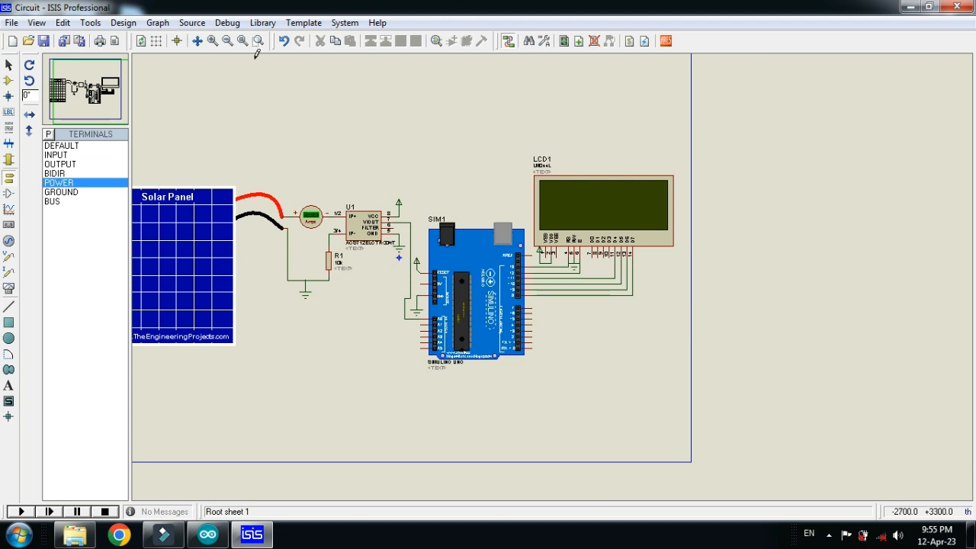
{"action": "scroll", "coordinate": [267, 59], "scroll_direction": "down", "scroll_amount": 1}
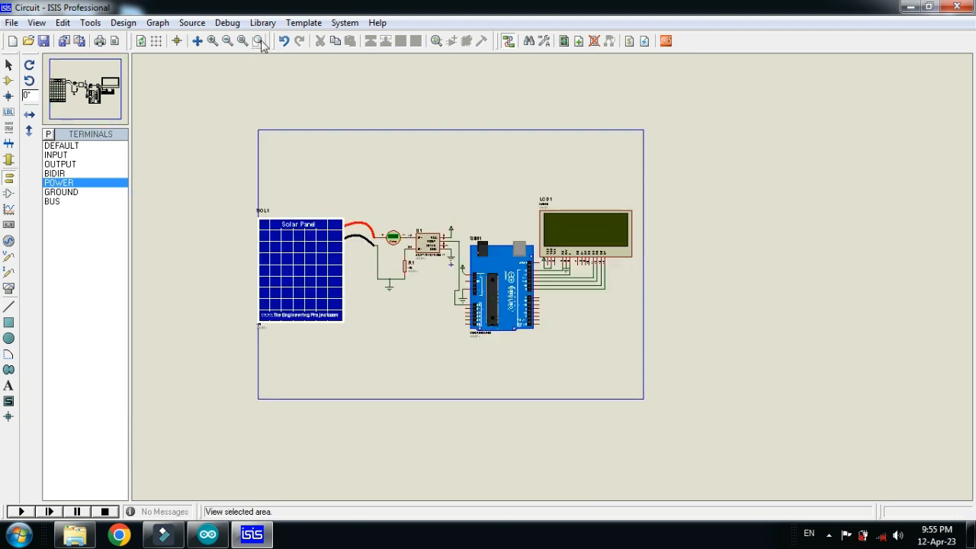
{"action": "left_click", "coordinate": [259, 41]}
{"action": "left_click_drag", "start_coordinate": [250, 202], "coordinate": [634, 345]}
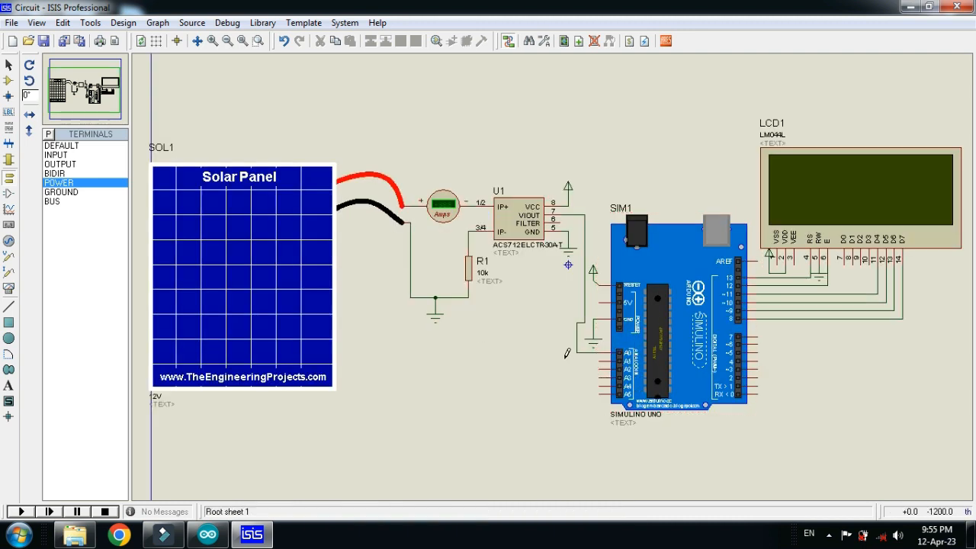
{"action": "left_click", "coordinate": [258, 41]}
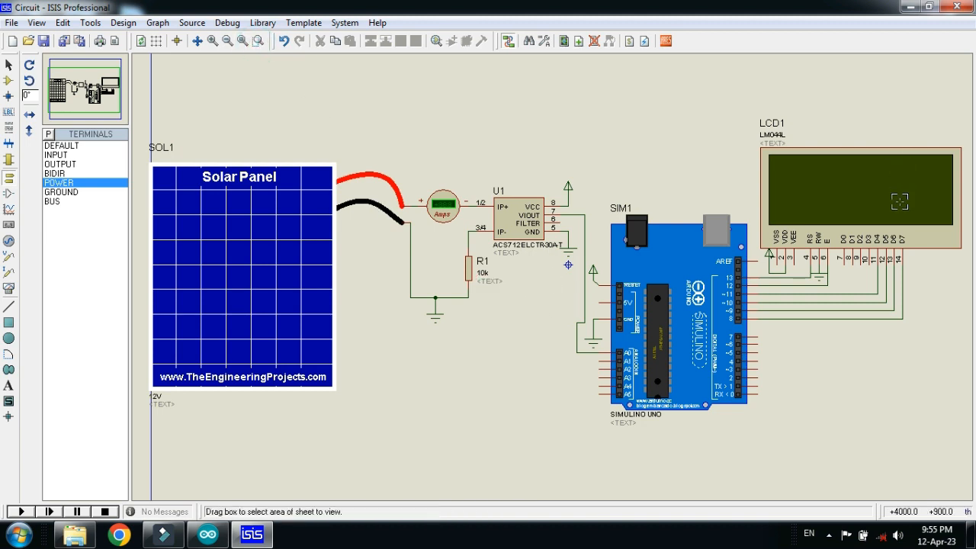
{"action": "left_click_drag", "start_coordinate": [963, 131], "coordinate": [141, 430]}
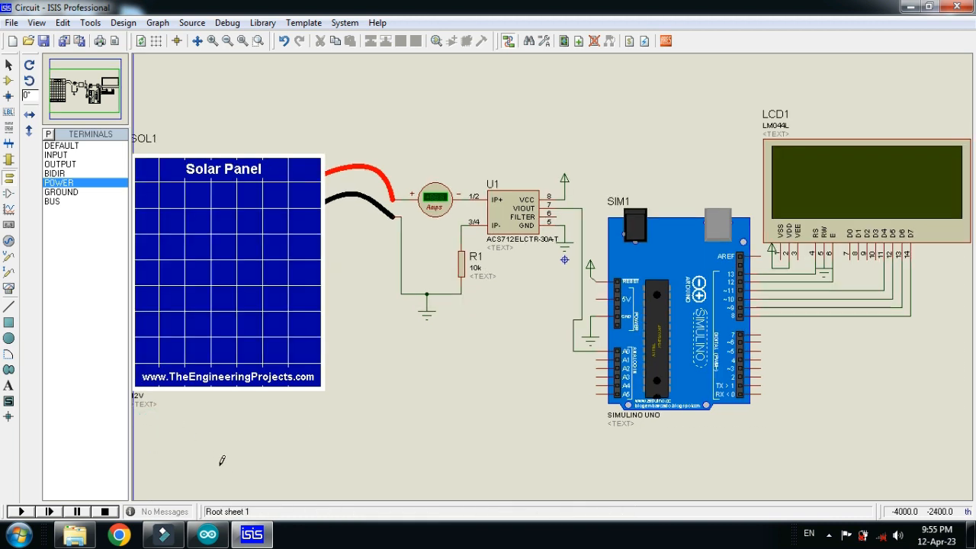
{"action": "left_click", "coordinate": [8, 65]}
{"action": "left_click", "coordinate": [43, 41]}
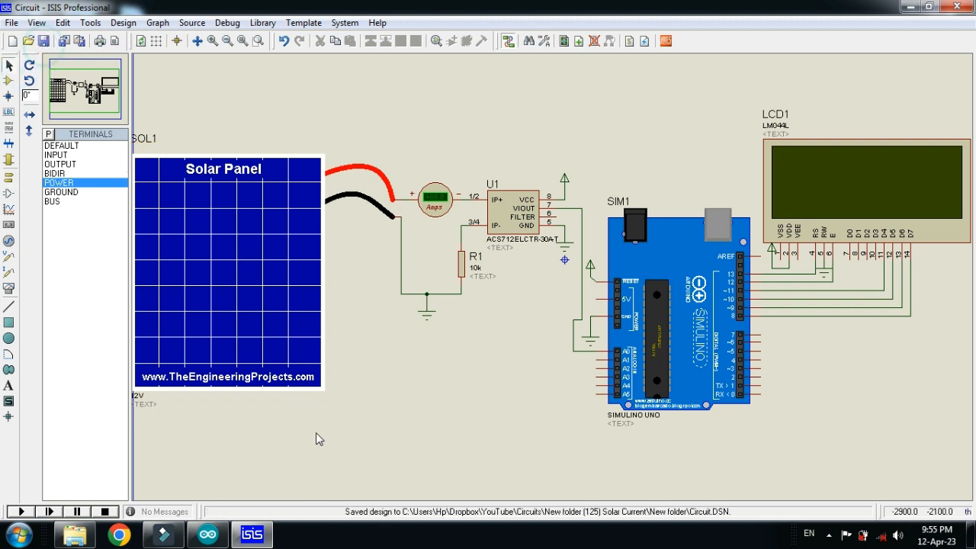
- Switch to the Arduino IDE and examine the sketch's ACS712 sensitivity value and the comment's alternatives for the 5A and 20A modules
{"action": "left_click", "coordinate": [208, 534]}
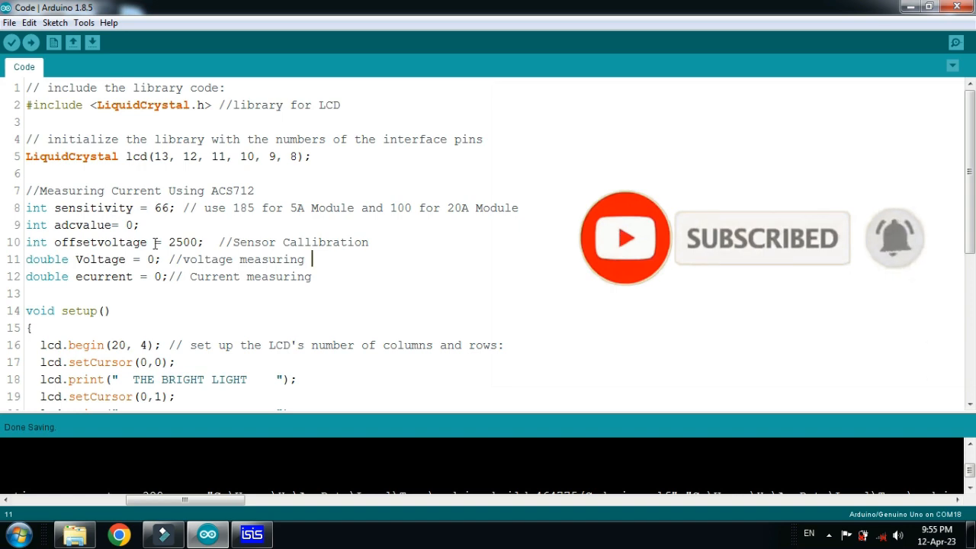
{"action": "left_click", "coordinate": [152, 208]}
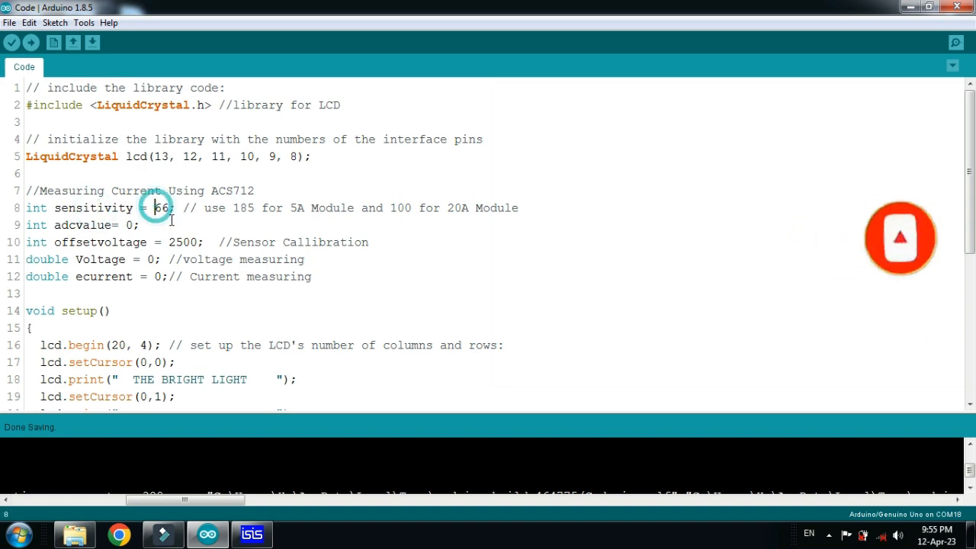
{"action": "left_click", "coordinate": [252, 534]}
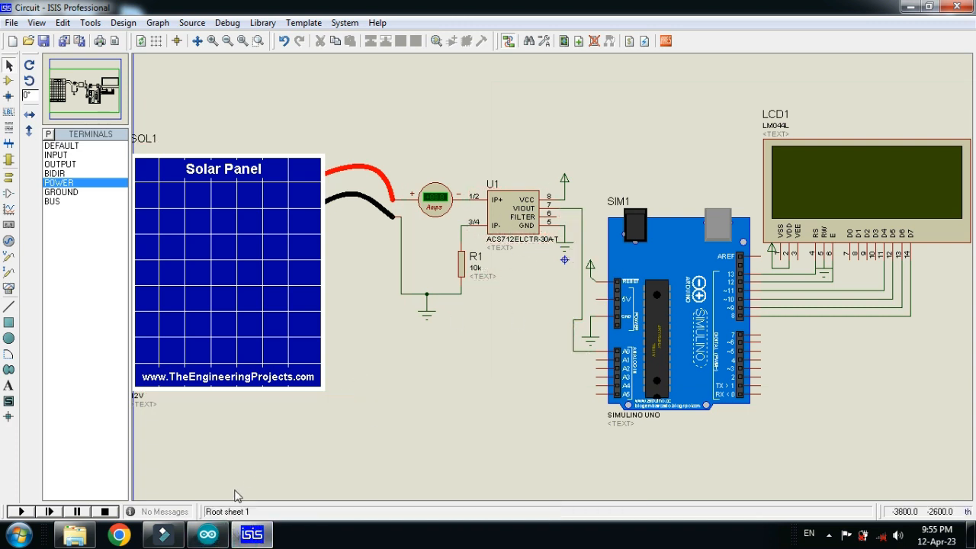
{"action": "left_click", "coordinate": [207, 537]}
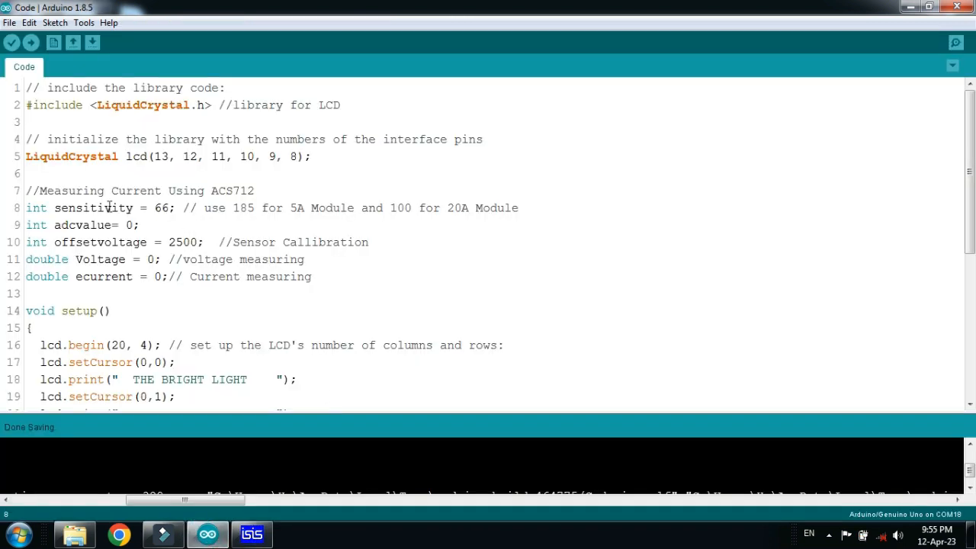
{"action": "double_click", "coordinate": [157, 208]}
{"action": "left_click", "coordinate": [166, 210]}
{"action": "left_click_drag", "start_coordinate": [234, 208], "coordinate": [254, 209]}
{"action": "left_click", "coordinate": [253, 208]}
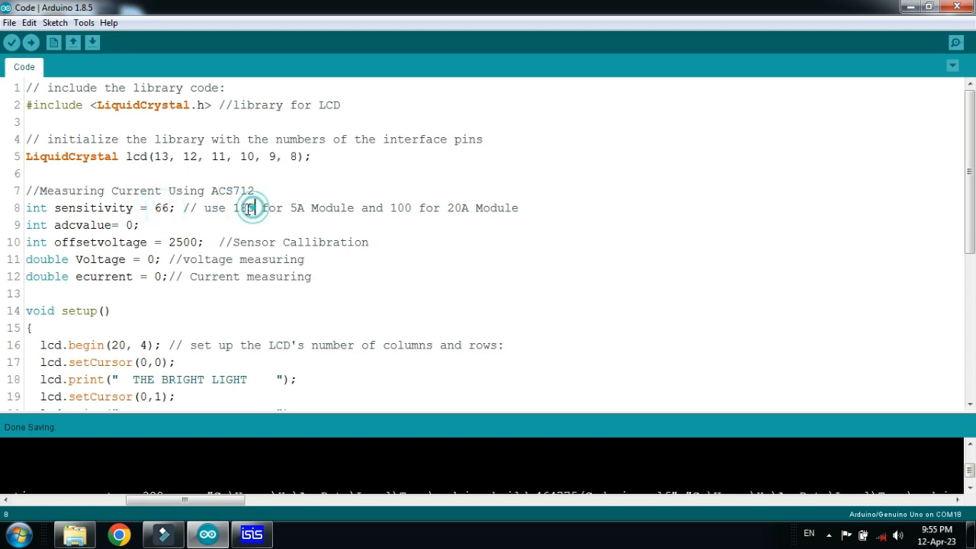
{"action": "double_click", "coordinate": [452, 207]}
{"action": "left_click", "coordinate": [463, 208]}
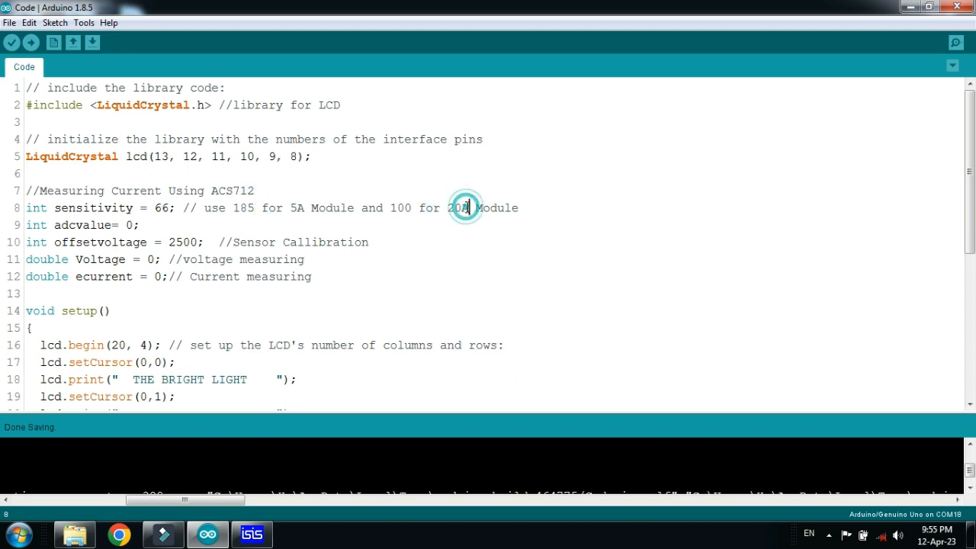
{"action": "double_click", "coordinate": [395, 208]}
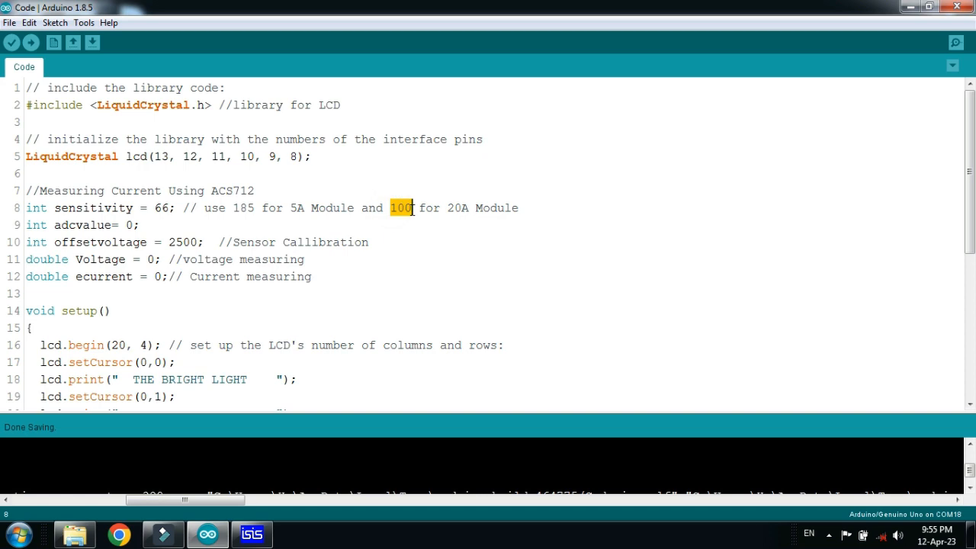
{"action": "left_click", "coordinate": [412, 208]}
{"action": "scroll", "coordinate": [392, 208], "scroll_direction": "down", "scroll_amount": 3}
{"action": "scroll", "coordinate": [392, 209], "scroll_direction": "up", "scroll_amount": 3}
- Compile the sketch and copy the path of the generated Code.ino.hex file from the compiler output
{"action": "left_click", "coordinate": [12, 43]}
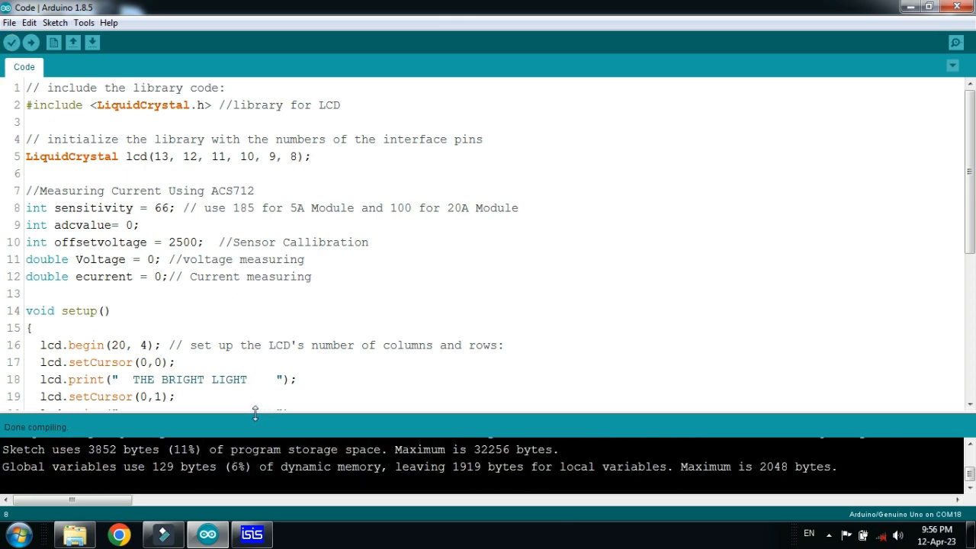
{"action": "left_click_drag", "start_coordinate": [254, 379], "coordinate": [254, 343]}
{"action": "left_click_drag", "start_coordinate": [82, 499], "coordinate": [213, 501]}
{"action": "left_click_drag", "start_coordinate": [198, 414], "coordinate": [576, 419]}
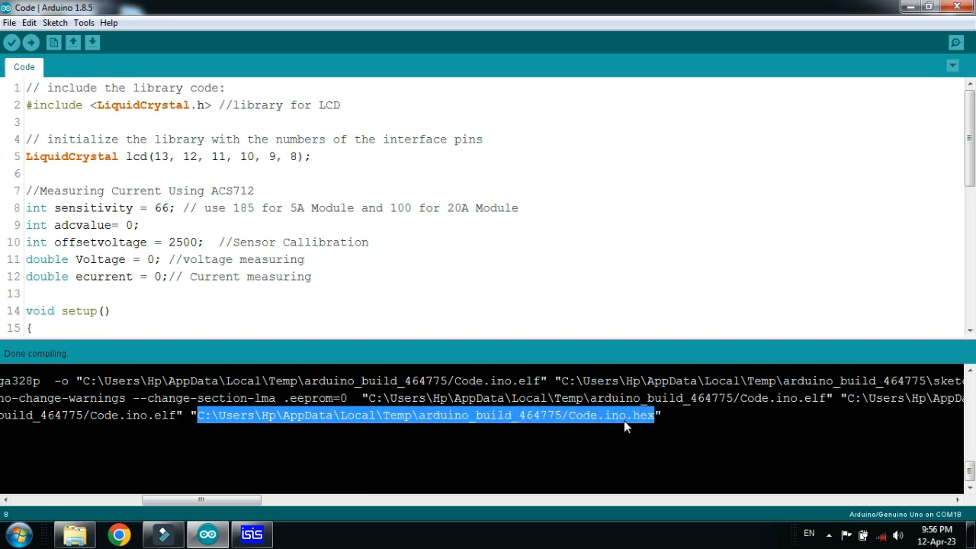
- Switch to ISIS and set the Arduino Uno component's program file to the copied Code.ino.hex path
{"action": "left_click", "coordinate": [252, 534]}
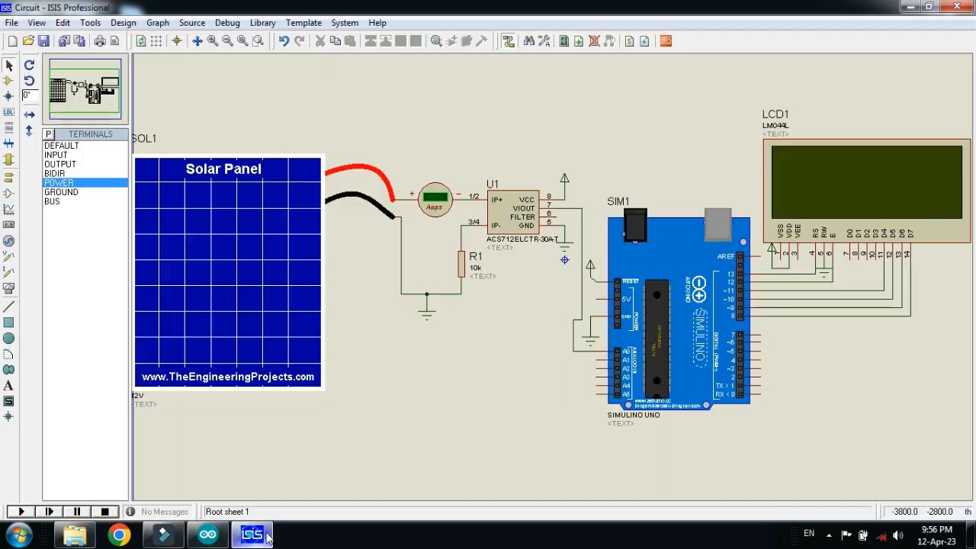
{"action": "right_click", "coordinate": [664, 263]}
{"action": "left_click", "coordinate": [698, 172]}
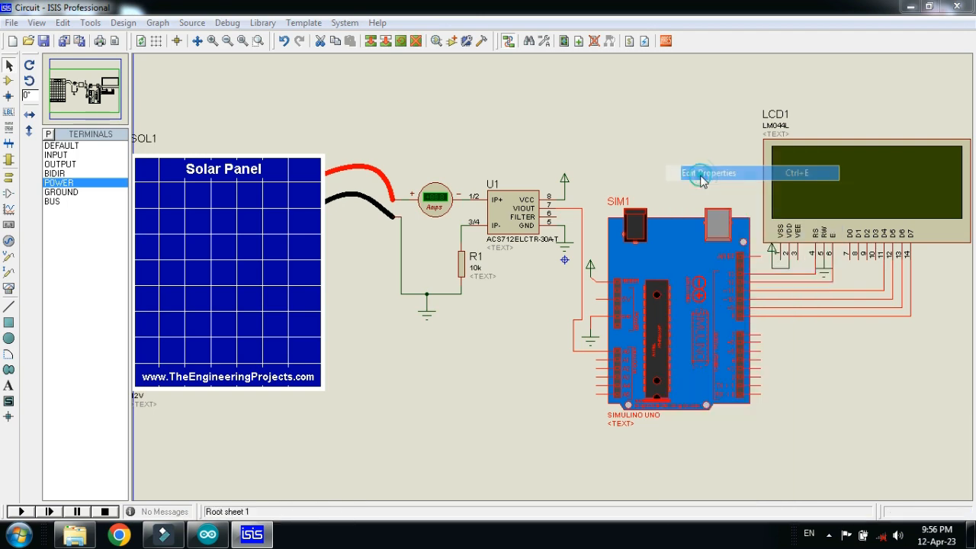
{"action": "right_click", "coordinate": [496, 129]}
{"action": "left_click", "coordinate": [530, 190]}
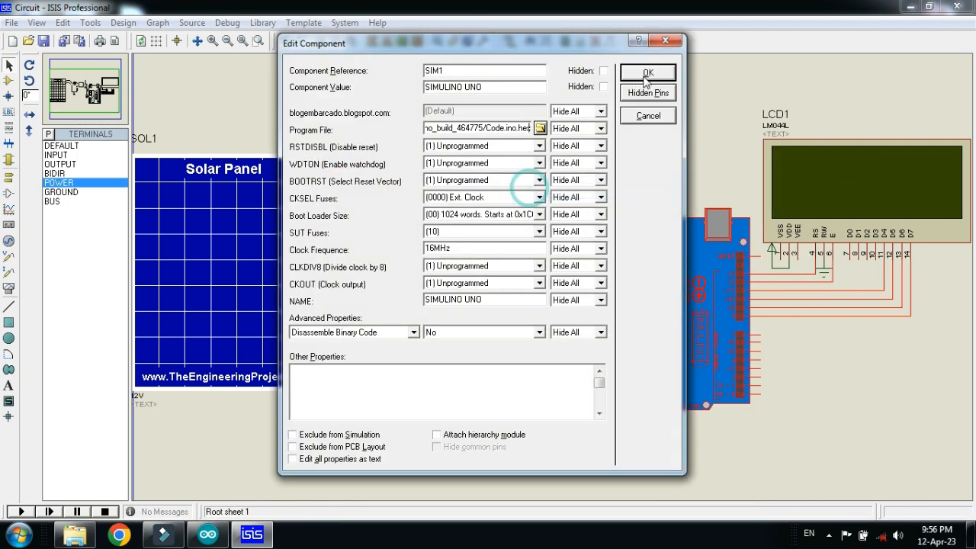
{"action": "left_click", "coordinate": [647, 73]}
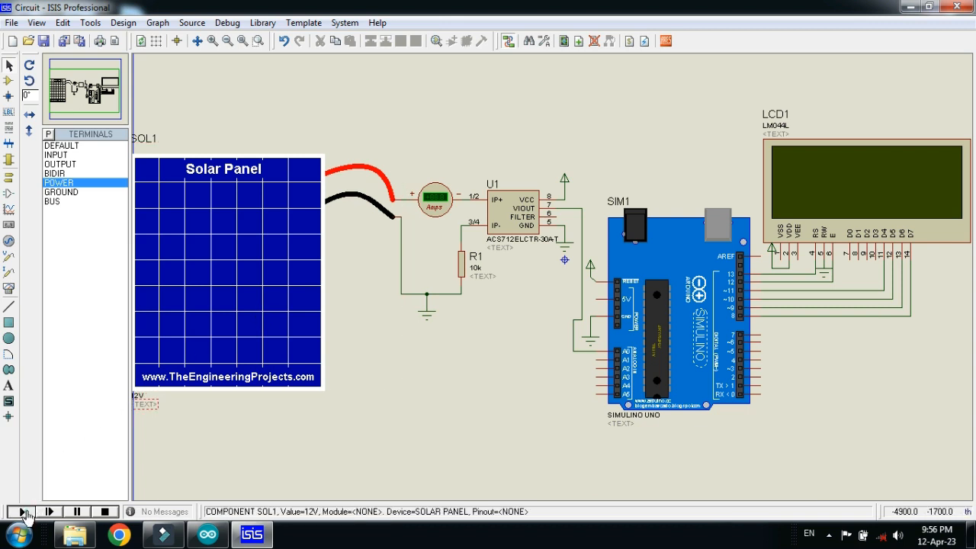
- Run the simulation to check the current reading on the LCD, and stop it
{"action": "key", "text": "F12"}
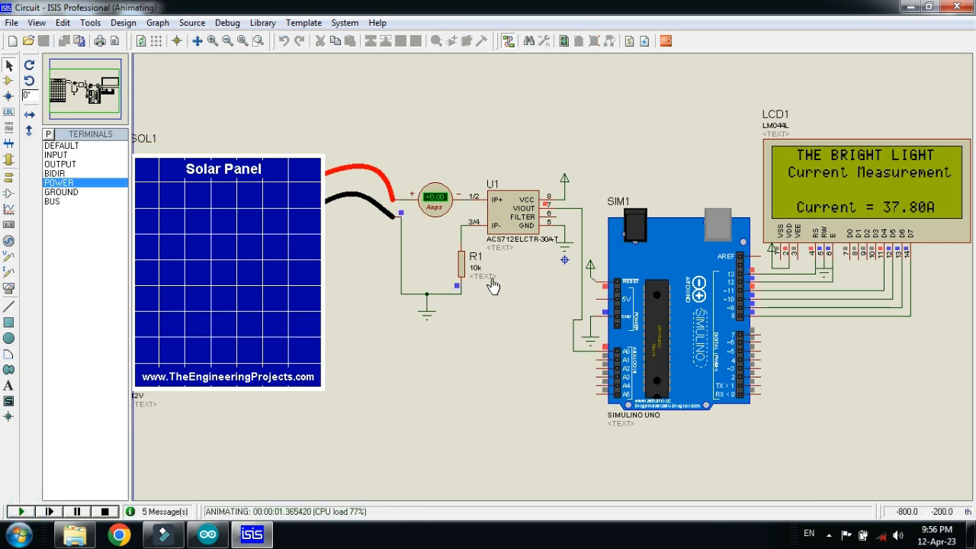
{"action": "left_click", "coordinate": [106, 511]}
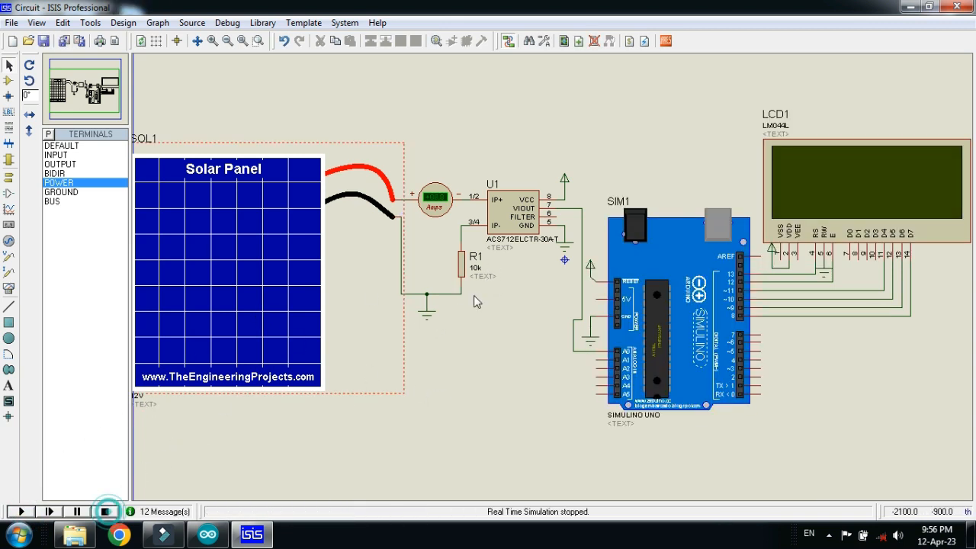
{"action": "double_click", "coordinate": [461, 267]}
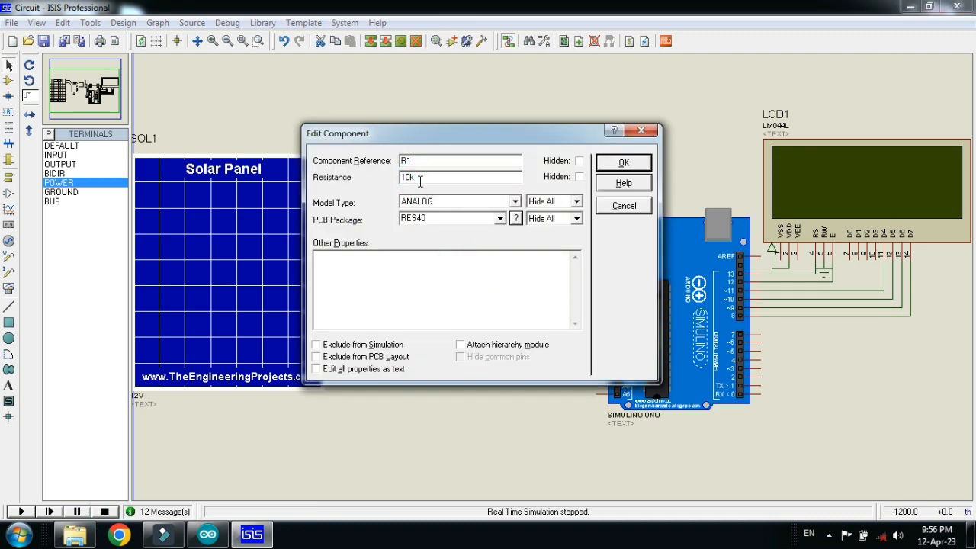
{"action": "key", "text": "Return"}
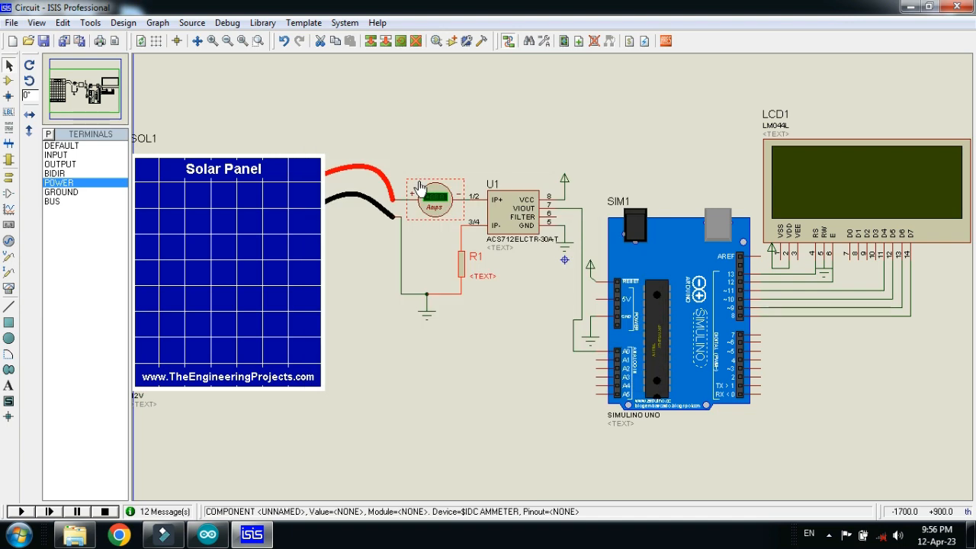
{"action": "double_click", "coordinate": [462, 275]}
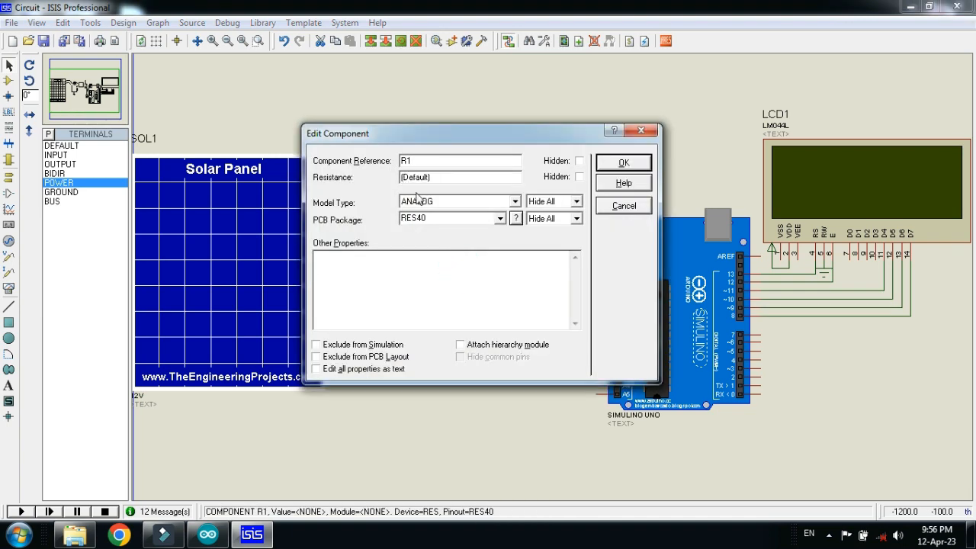
{"action": "left_click", "coordinate": [447, 201]}
{"action": "left_click", "coordinate": [374, 197]}
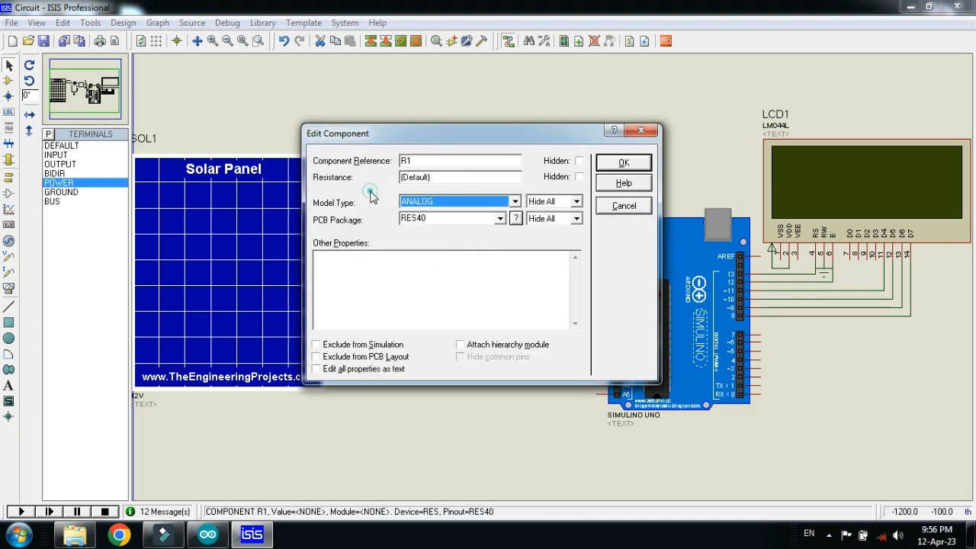
{"action": "key", "text": "Return"}
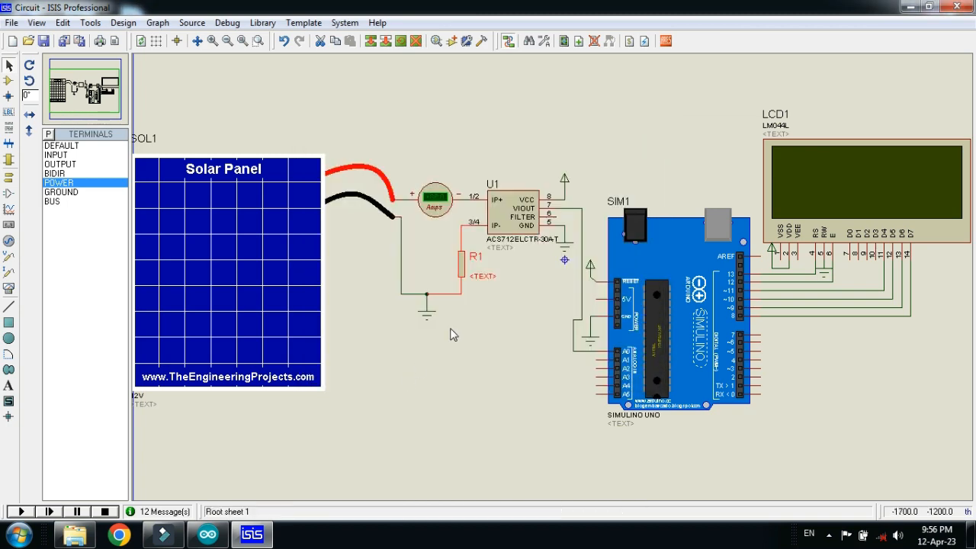
{"action": "right_click", "coordinate": [460, 261]}
{"action": "left_click", "coordinate": [503, 194]}
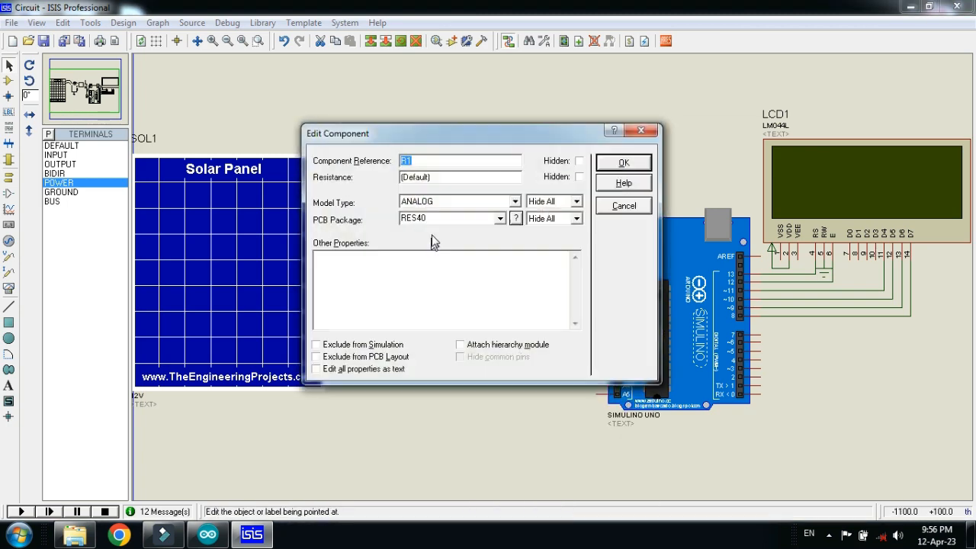
{"action": "left_click", "coordinate": [637, 132]}
{"action": "left_click", "coordinate": [375, 116]}
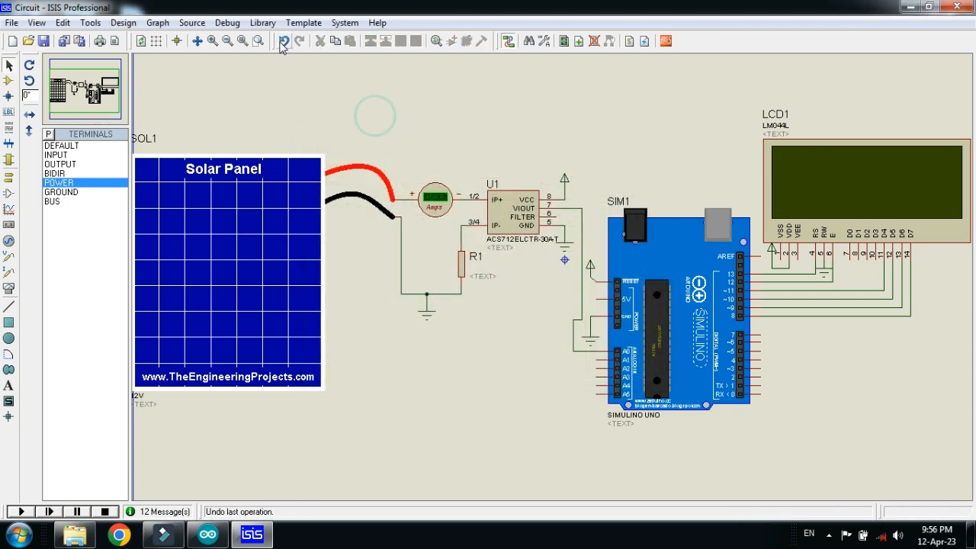
{"action": "left_click", "coordinate": [283, 41]}
- Set resistor R1's resistance to 2, and run the simulation to compare the ammeter and LCD readings before stopping it
{"action": "right_click", "coordinate": [458, 272]}
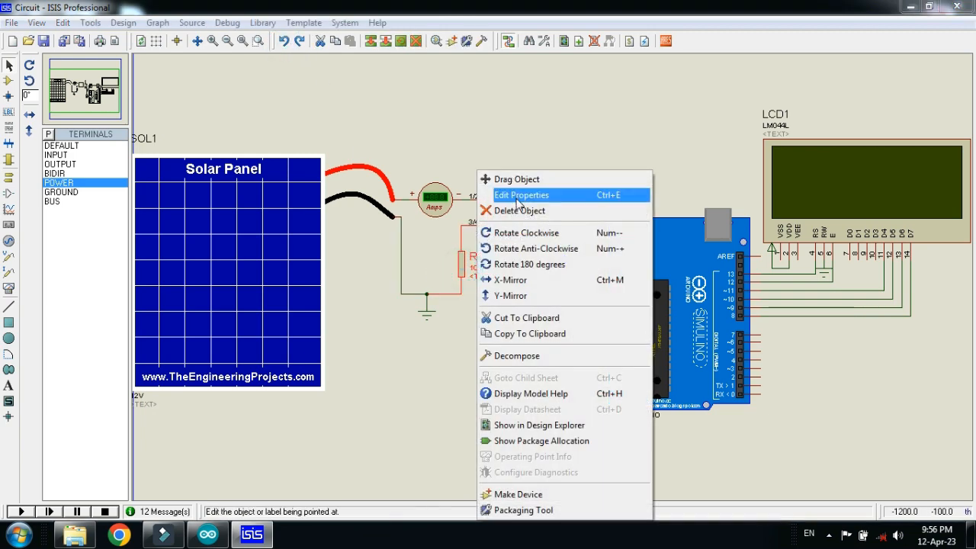
{"action": "left_click", "coordinate": [526, 112]}
{"action": "left_click", "coordinate": [442, 202]}
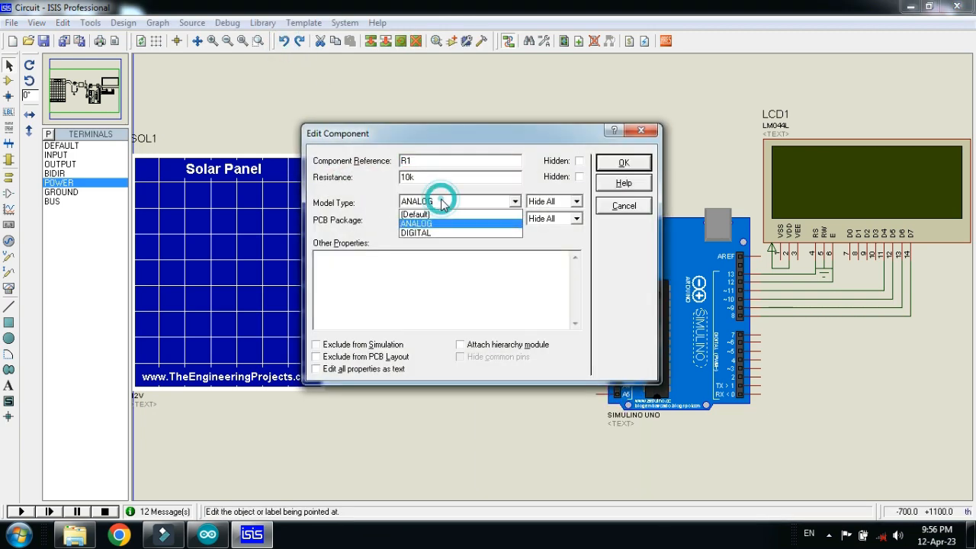
{"action": "left_click", "coordinate": [443, 200]}
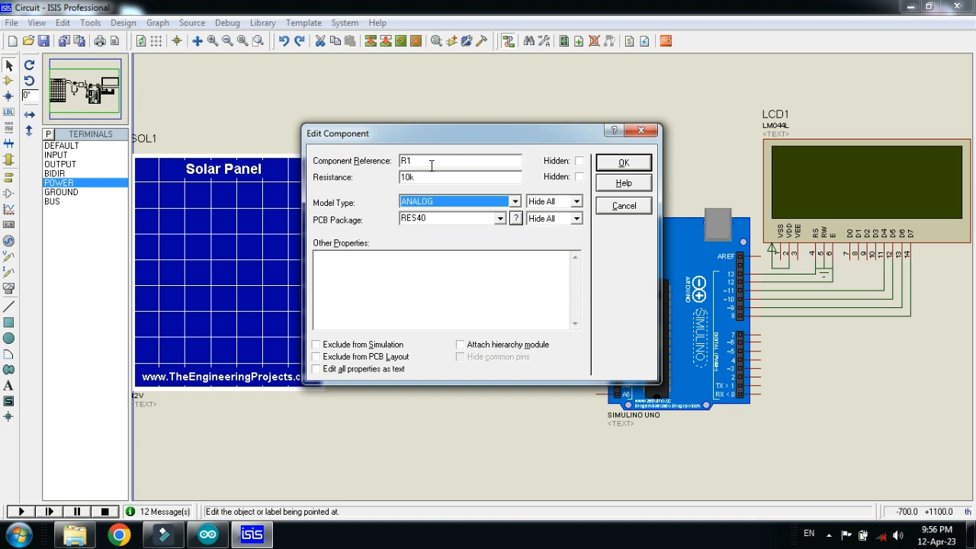
{"action": "left_click_drag", "start_coordinate": [427, 177], "coordinate": [353, 185]}
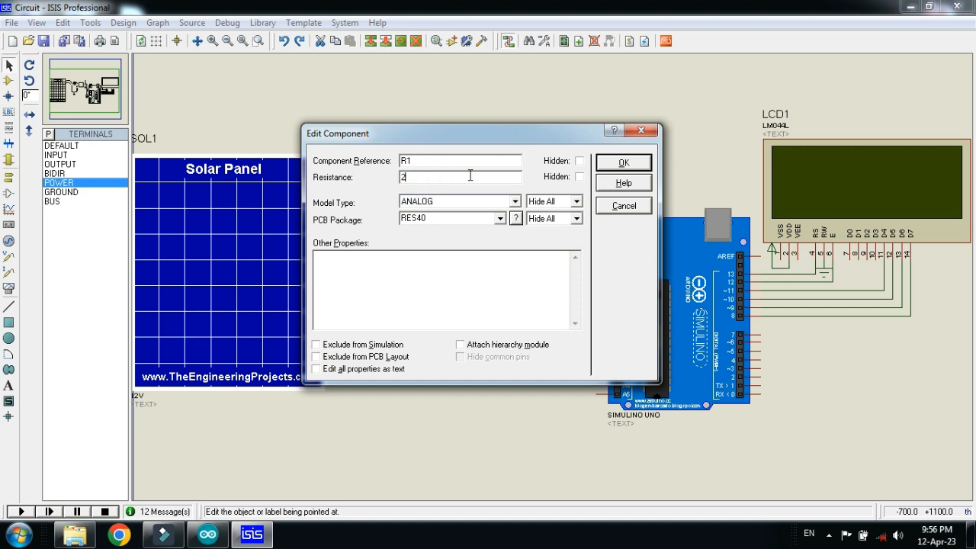
{"action": "left_click", "coordinate": [622, 164]}
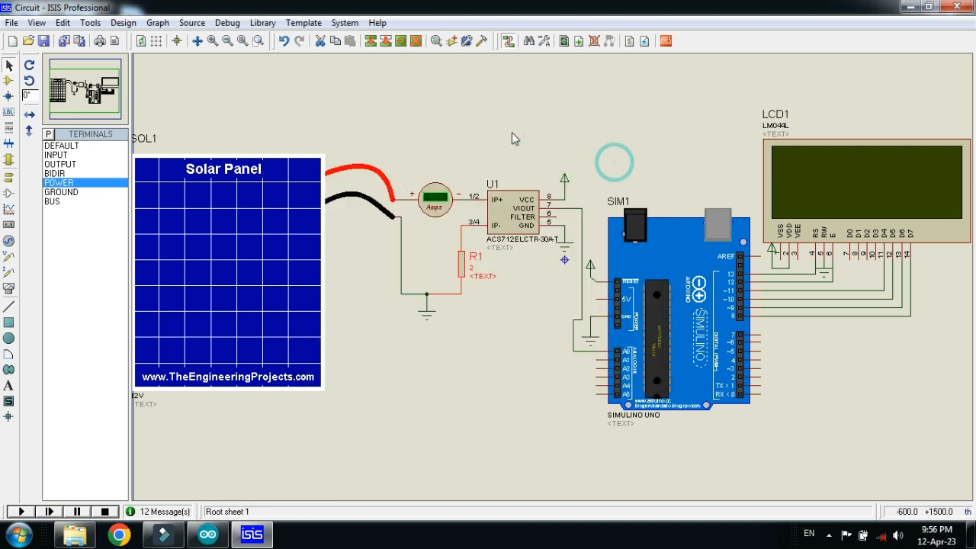
{"action": "left_click", "coordinate": [22, 512]}
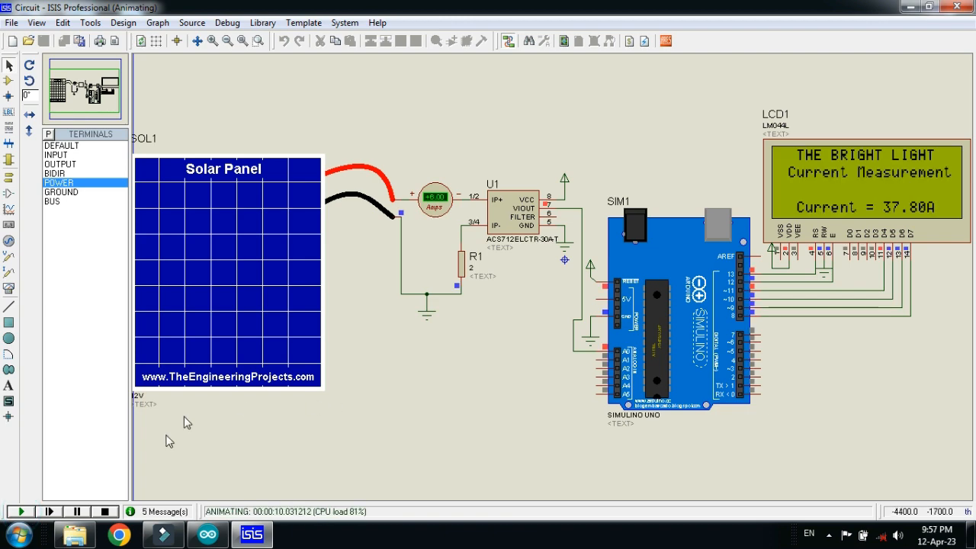
{"action": "left_click", "coordinate": [105, 512]}
- Delete the wire between the power terminal and the Arduino's RESET pin, and wire the terminal to the 5V pin instead
{"action": "scroll", "coordinate": [539, 269], "scroll_direction": "up", "scroll_amount": 2}
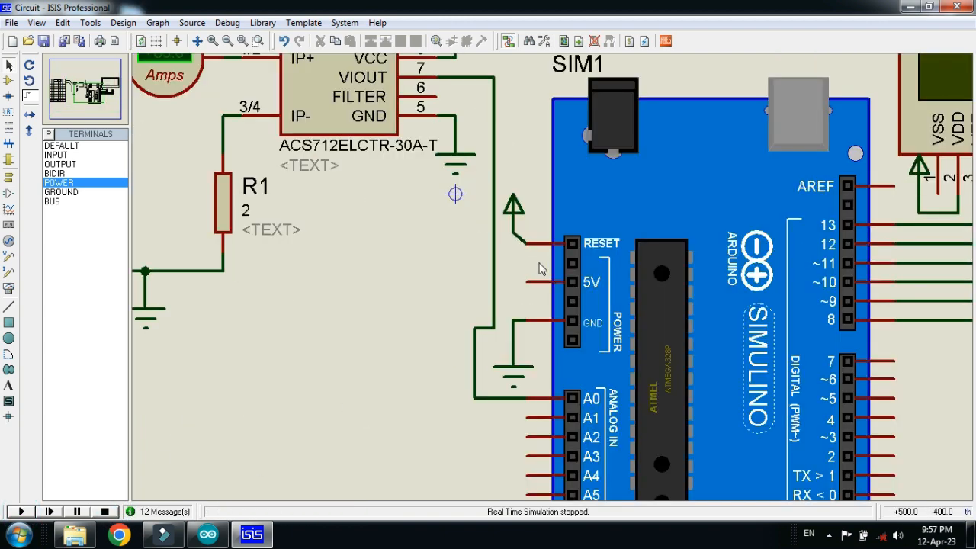
{"action": "scroll", "coordinate": [539, 268], "scroll_direction": "up", "scroll_amount": 1}
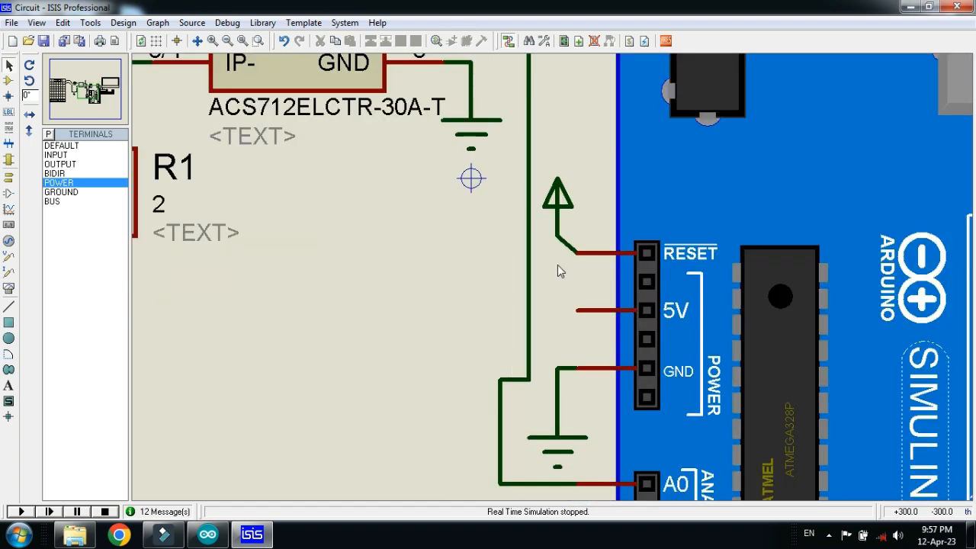
{"action": "left_click", "coordinate": [557, 196]}
{"action": "left_click_drag", "start_coordinate": [557, 197], "coordinate": [557, 231]}
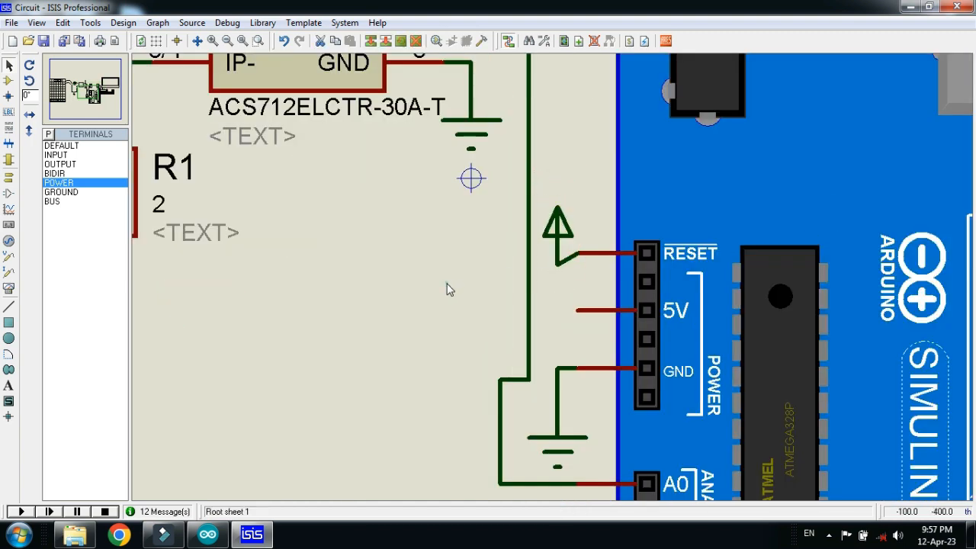
{"action": "right_click", "coordinate": [573, 256]}
{"action": "left_click", "coordinate": [599, 291]}
{"action": "left_click", "coordinate": [559, 266]}
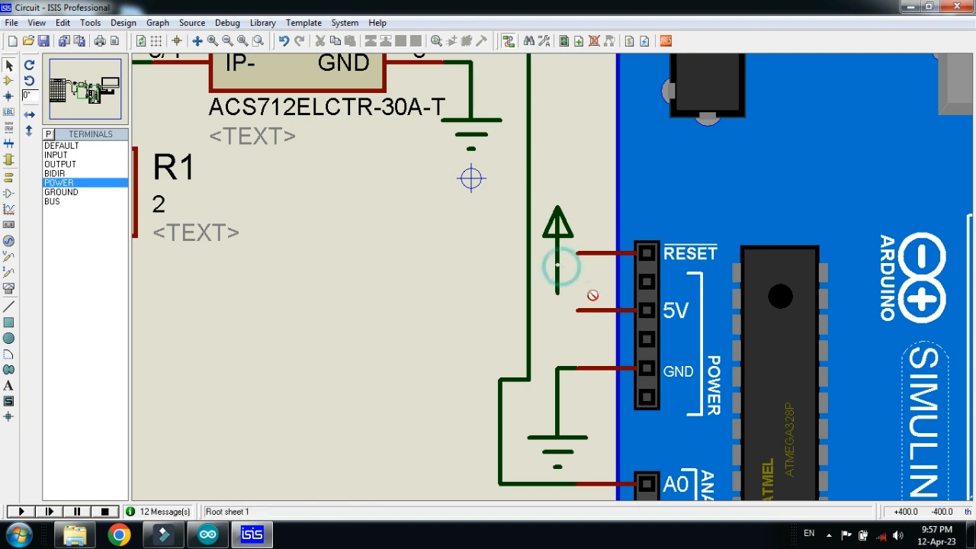
{"action": "left_click", "coordinate": [576, 308]}
{"action": "scroll", "coordinate": [568, 329], "scroll_direction": "down", "scroll_amount": 2}
{"action": "scroll", "coordinate": [568, 329], "scroll_direction": "down", "scroll_amount": 1}
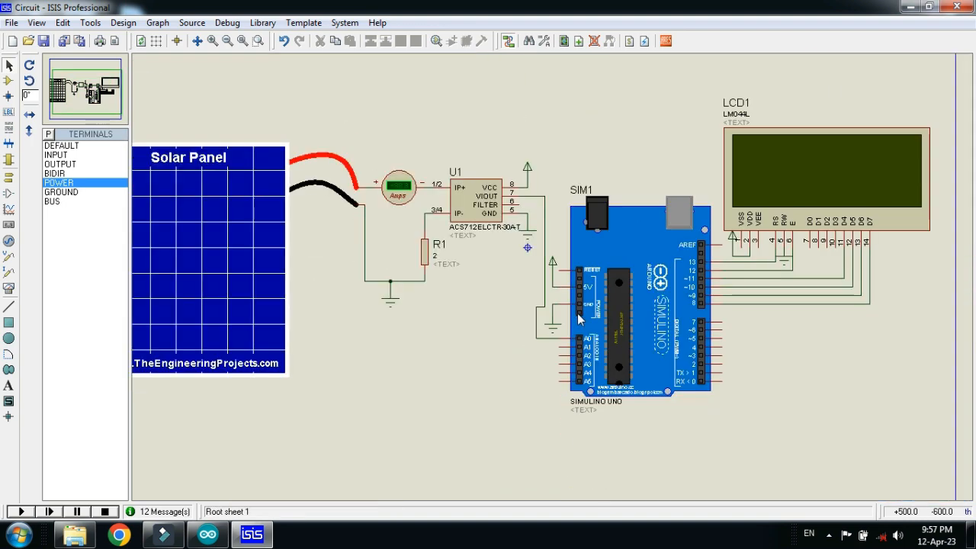
{"action": "left_click", "coordinate": [72, 84]}
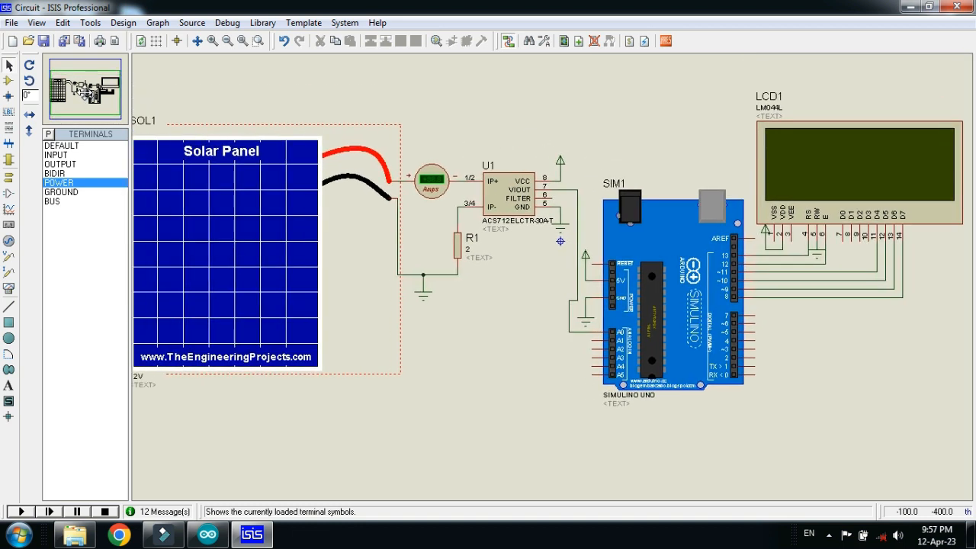
- Run the simulation with the corrected supply wiring, compare the LCD current with the ammeter up close, and stop it
{"action": "left_click", "coordinate": [21, 512]}
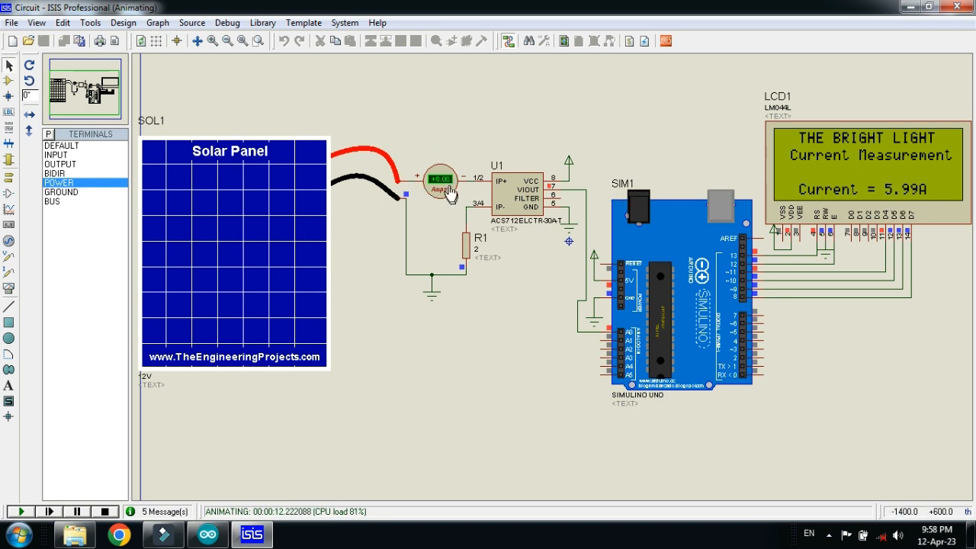
{"action": "left_click", "coordinate": [257, 40]}
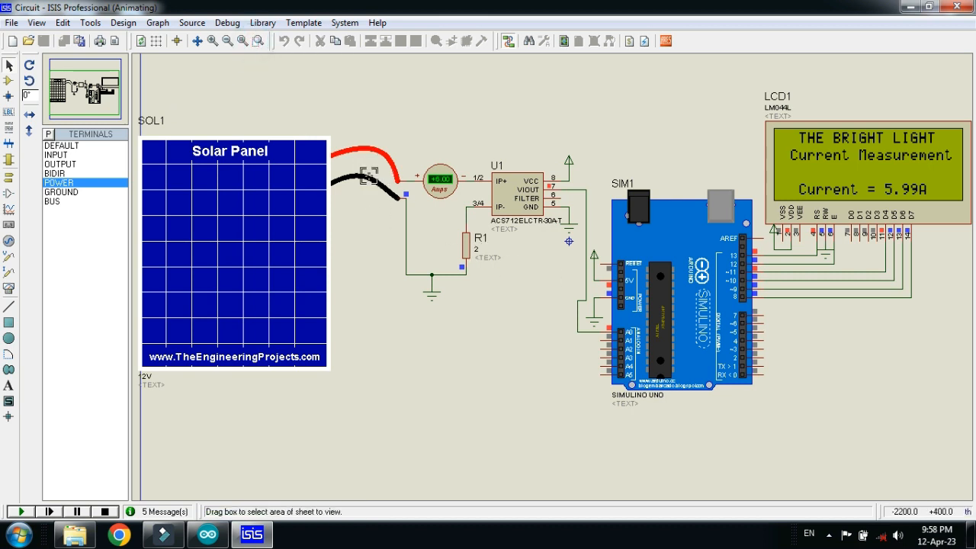
{"action": "left_click_drag", "start_coordinate": [320, 107], "coordinate": [832, 419]}
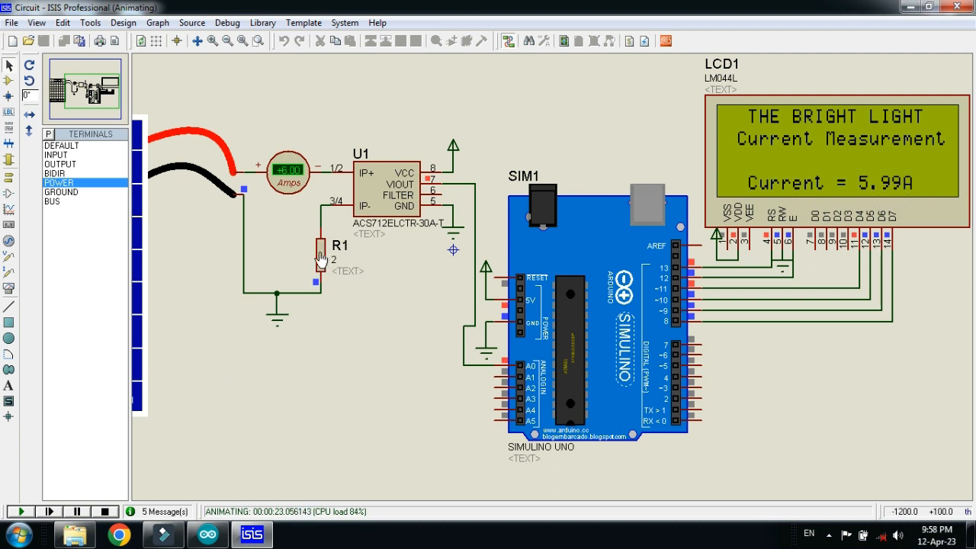
{"action": "left_click", "coordinate": [105, 511]}
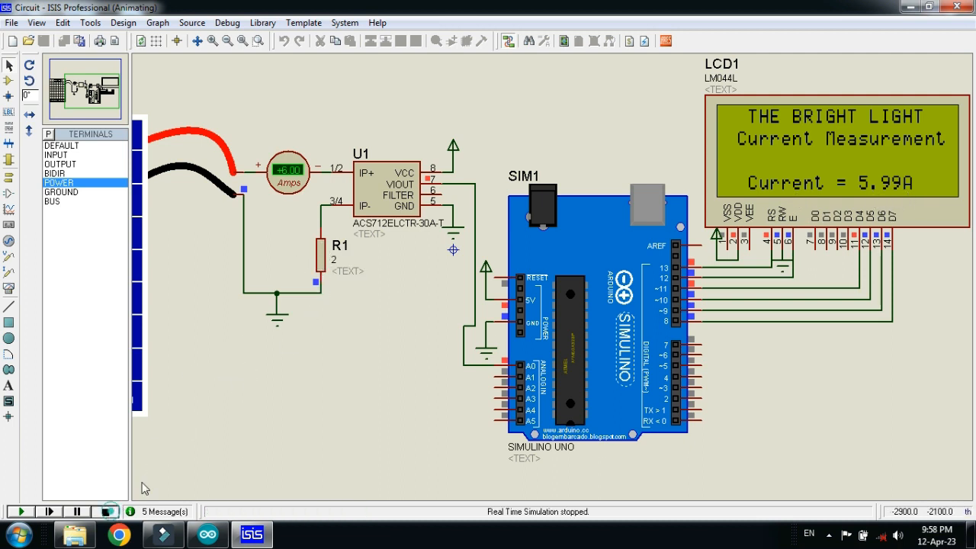
- Set R1's resistance to 3, and run the simulation to compare the ammeter and LCD currents before stopping it
{"action": "double_click", "coordinate": [323, 263]}
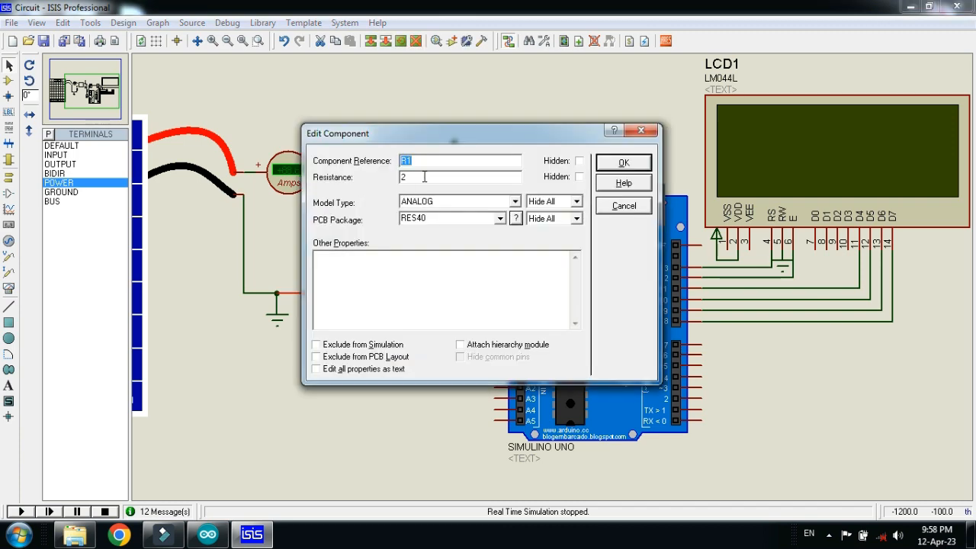
{"action": "double_click", "coordinate": [420, 177]}
{"action": "type", "text": "3"}
{"action": "key", "text": "Return"}
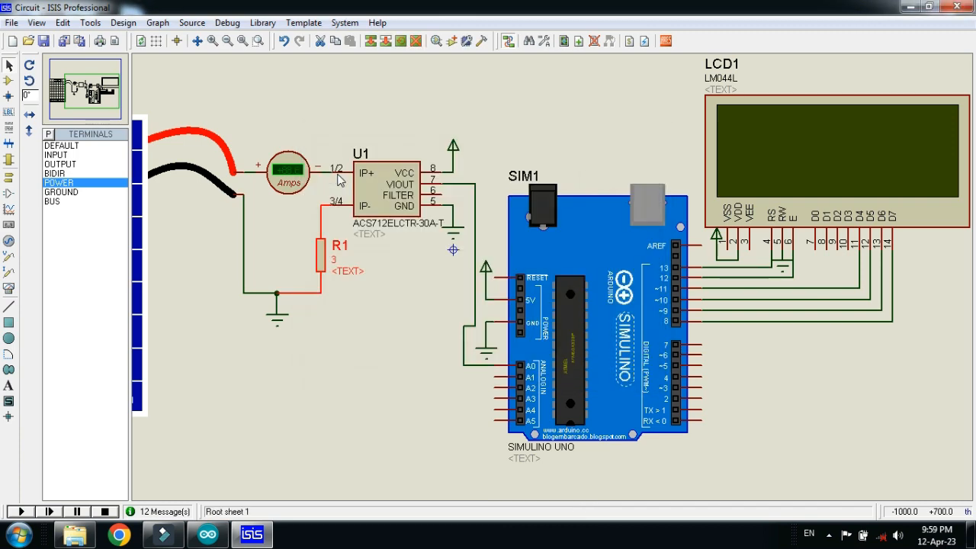
{"action": "left_click", "coordinate": [21, 511]}
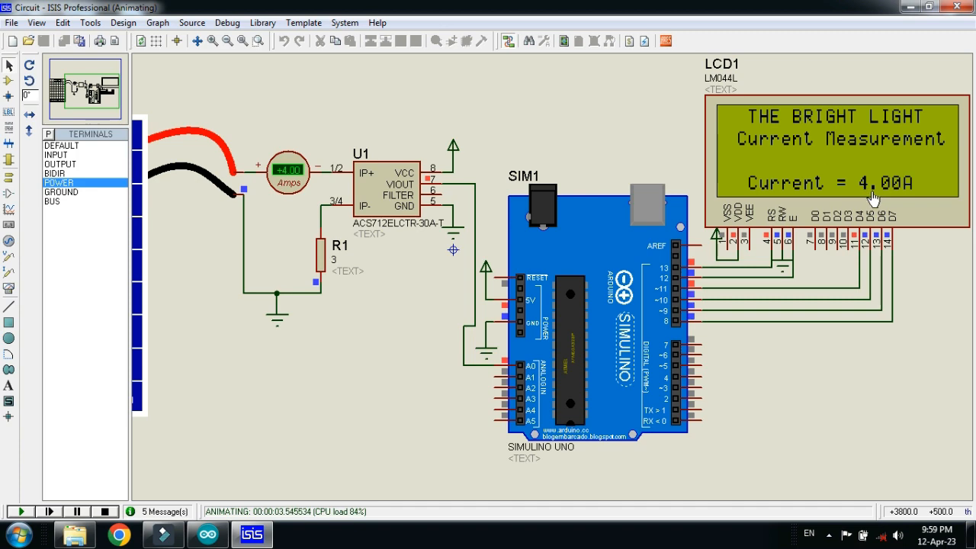
{"action": "left_click", "coordinate": [104, 511]}
- Set R1's resistance to 3.5, and run the simulation to compare the two current readings before stopping it
{"action": "double_click", "coordinate": [321, 260]}
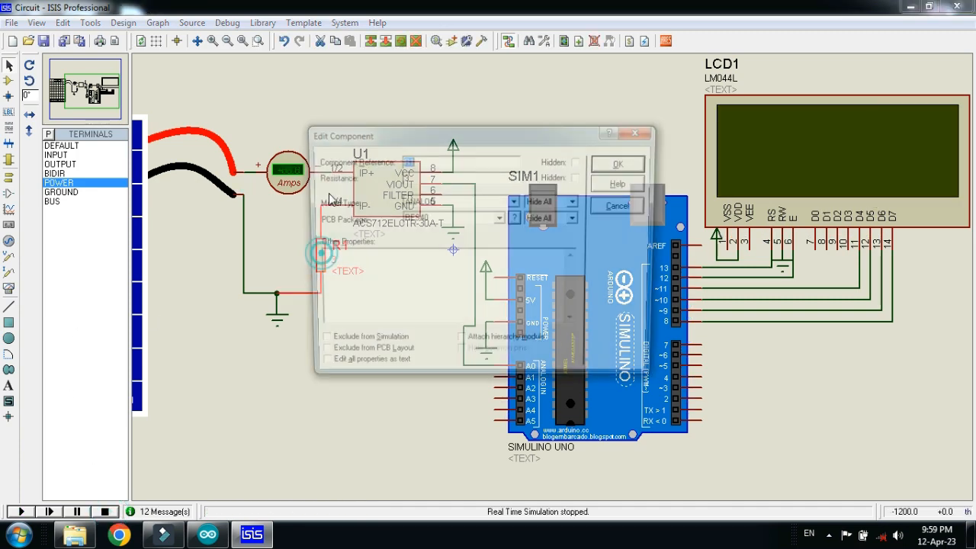
{"action": "left_click", "coordinate": [418, 180]}
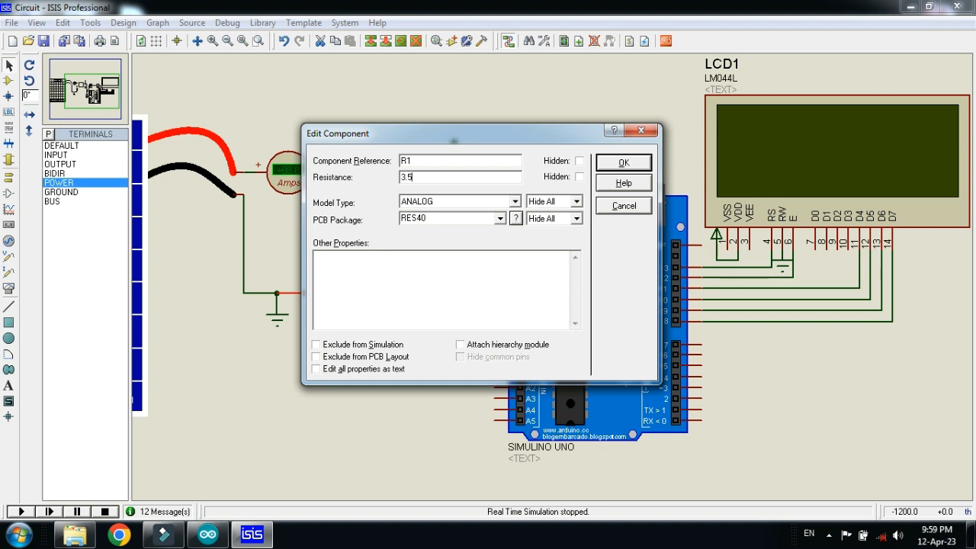
{"action": "type", "text": ".5"}
{"action": "key", "text": "Return"}
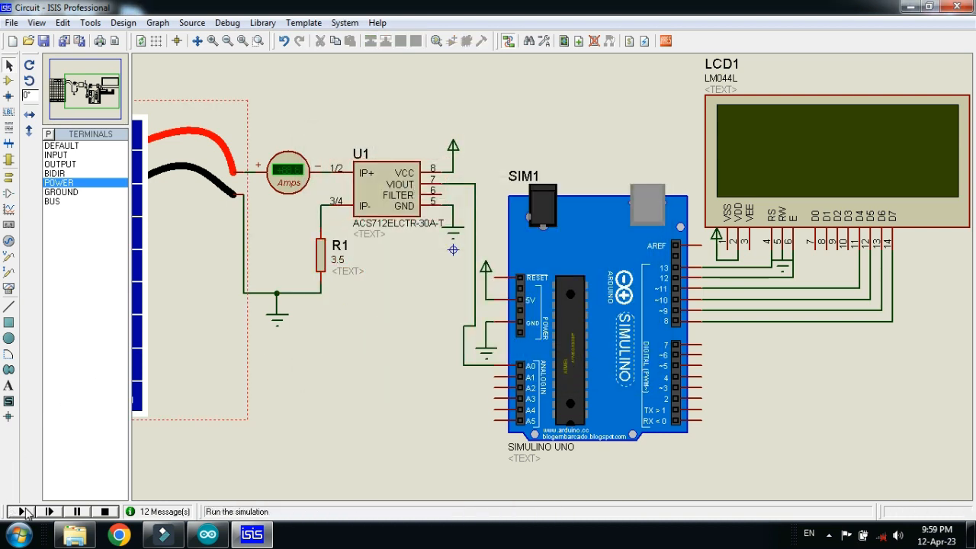
{"action": "left_click", "coordinate": [21, 511]}
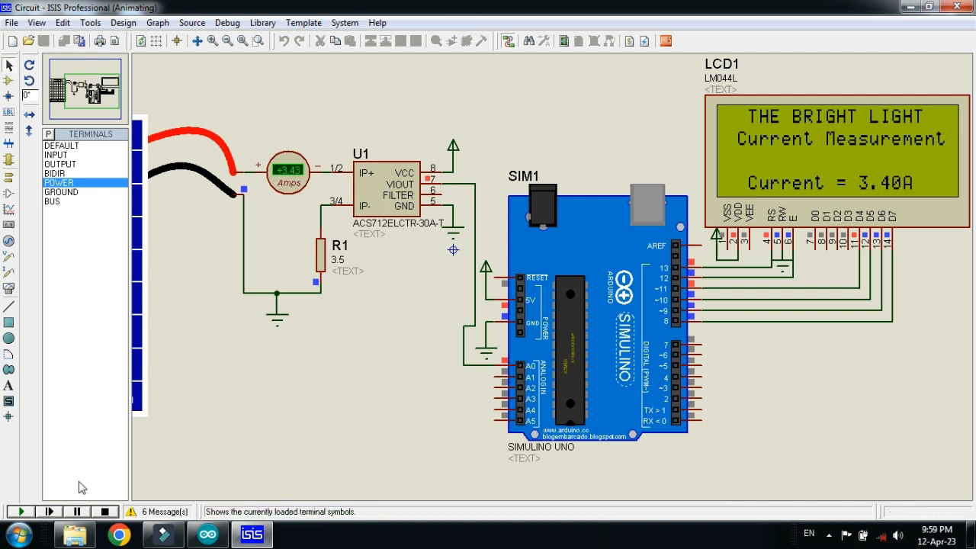
{"action": "left_click", "coordinate": [104, 511]}
- Set R1's resistance to 4.7, and run the simulation to check the LCD current against the ammeter before stopping it
{"action": "double_click", "coordinate": [321, 263]}
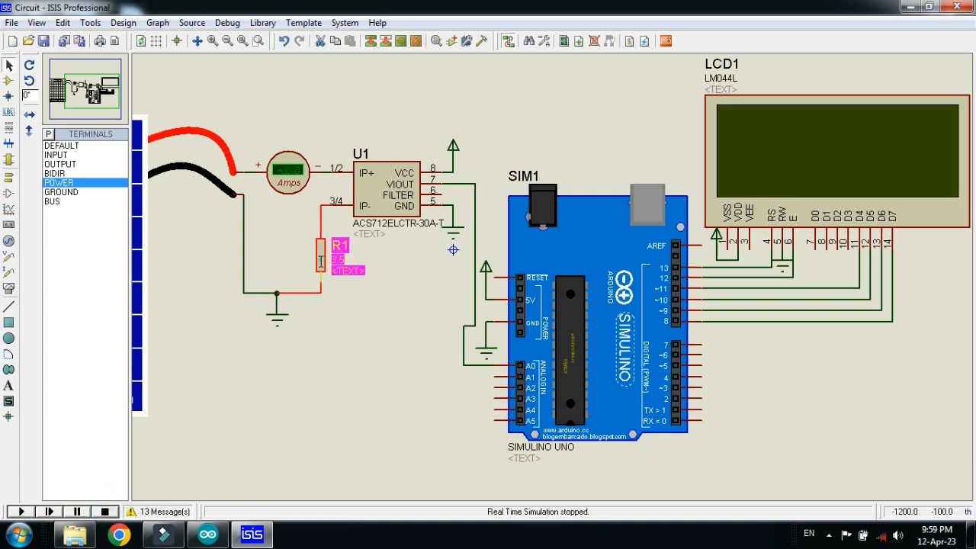
{"action": "double_click", "coordinate": [408, 177]}
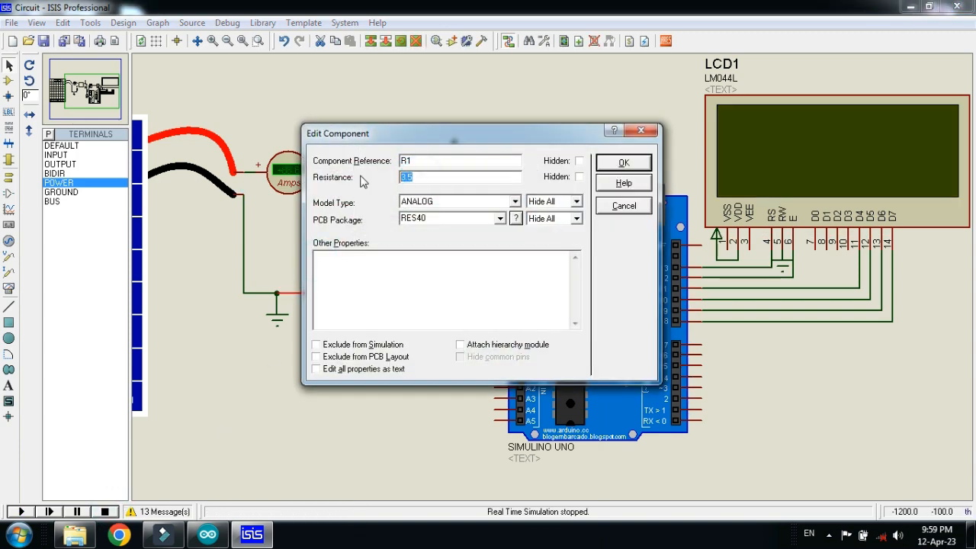
{"action": "type", "text": "4.7"}
{"action": "key", "text": "Return"}
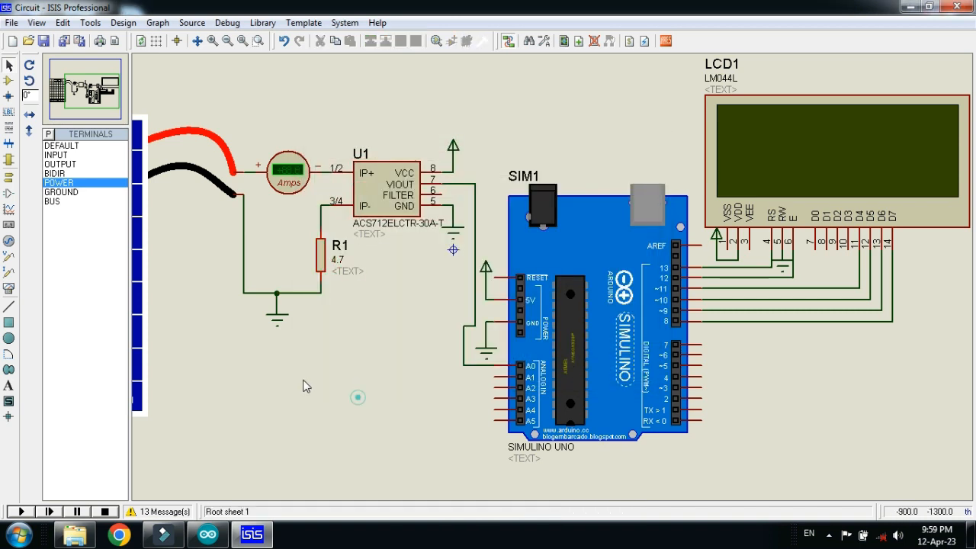
{"action": "left_click", "coordinate": [15, 513]}
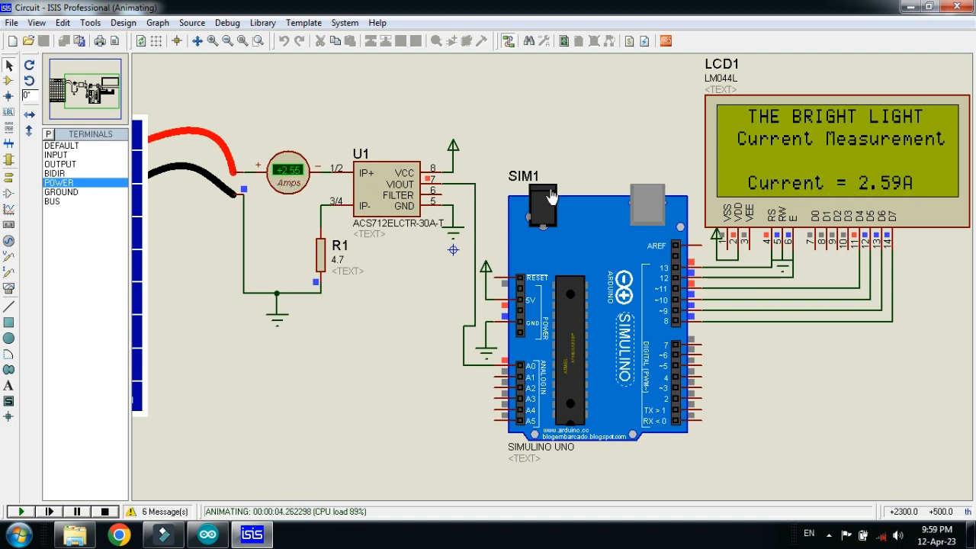
{"action": "left_click", "coordinate": [104, 511]}
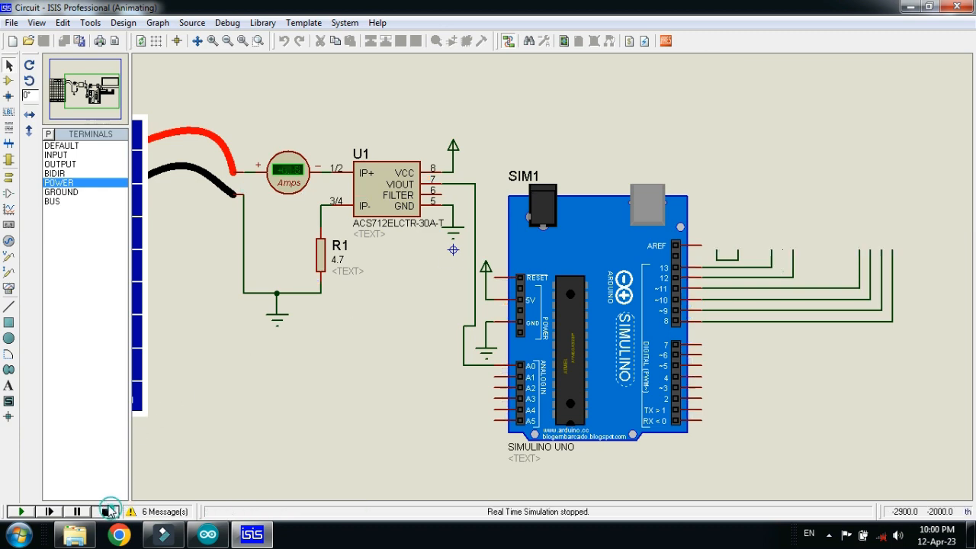
- Set R1's resistance to 2.2, and run the simulation to compare the LCD current with the ammeter
{"action": "double_click", "coordinate": [320, 258]}
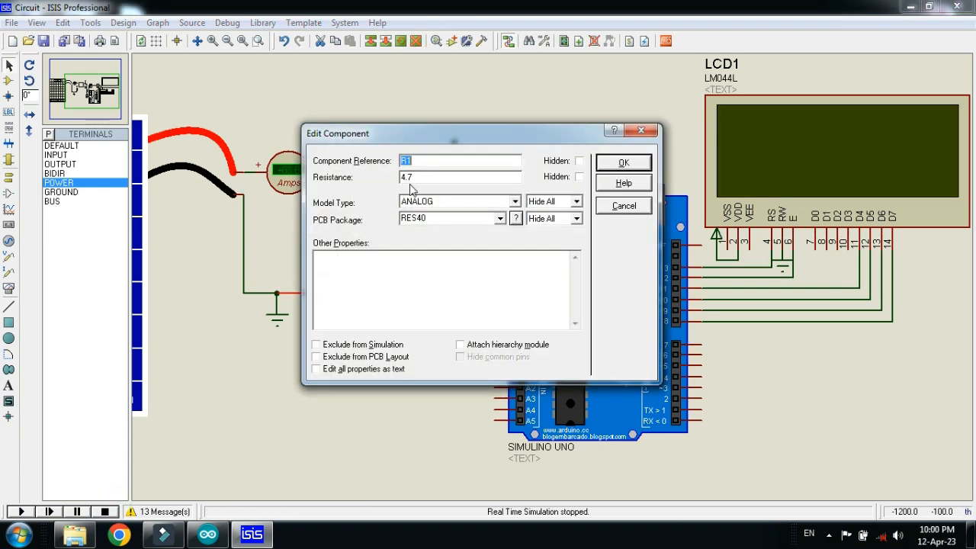
{"action": "type", "text": "2.2"}
{"action": "key", "text": "Return"}
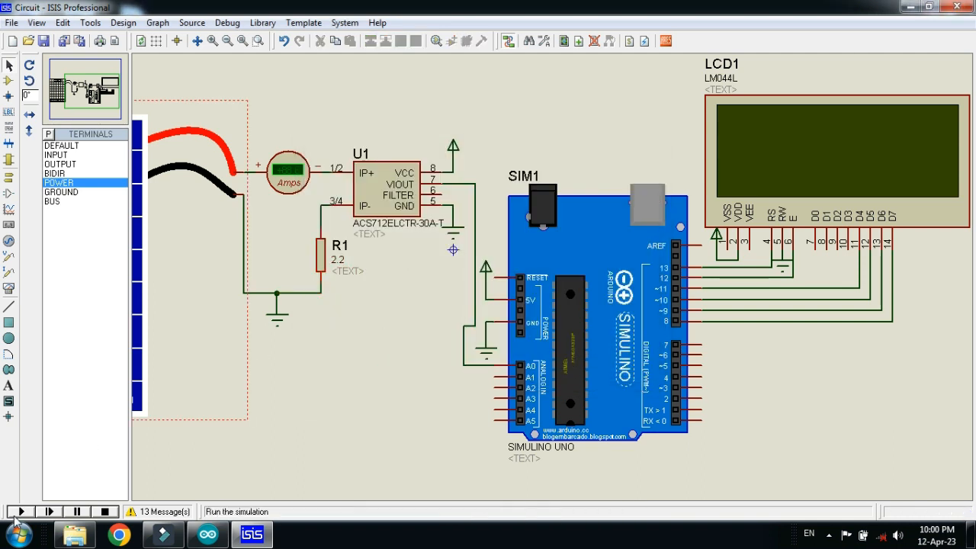
{"action": "left_click", "coordinate": [17, 513]}
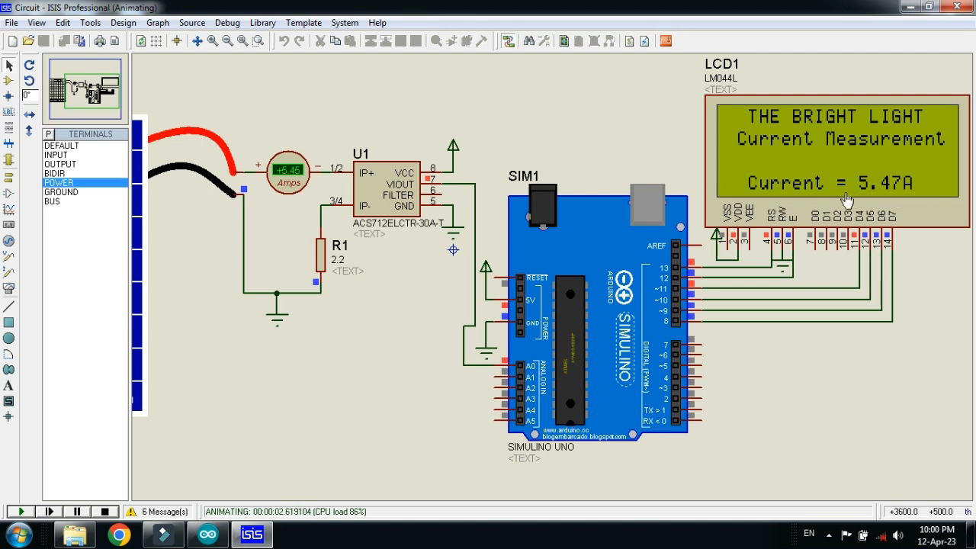
{"action": "scroll", "coordinate": [847, 200], "scroll_direction": "down", "scroll_amount": 1}
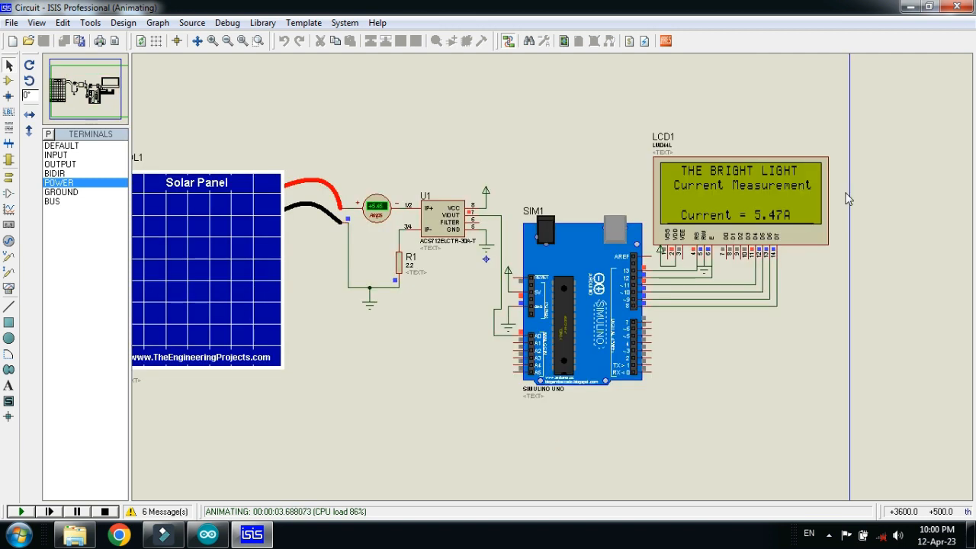